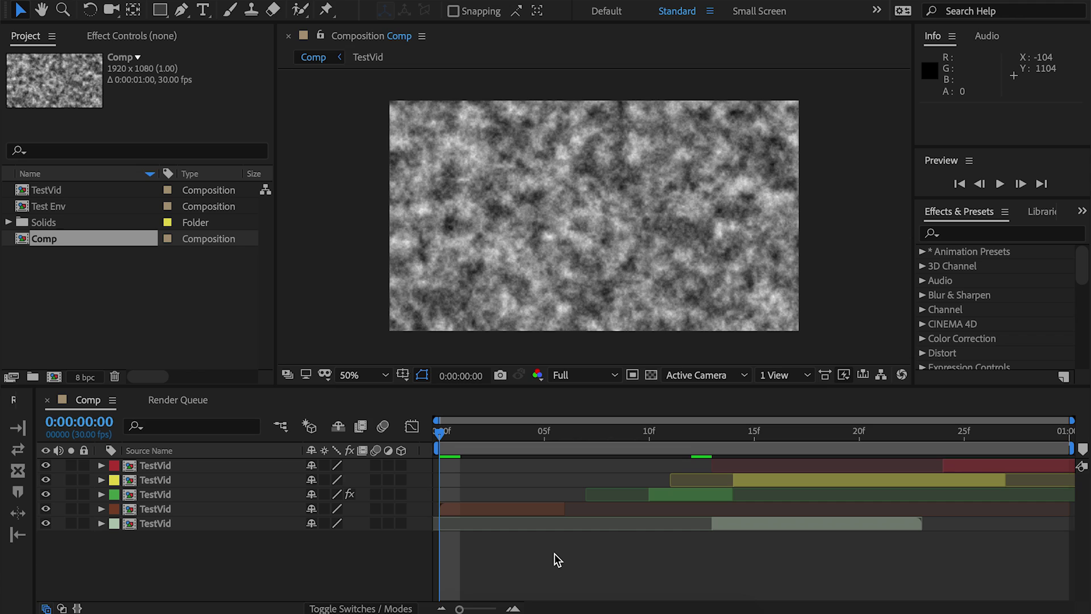
- Try ripple-extending the start of the brown TestVid layer by one frame, and undo each attempt
{"action": "left_click", "coordinate": [31, 432]}
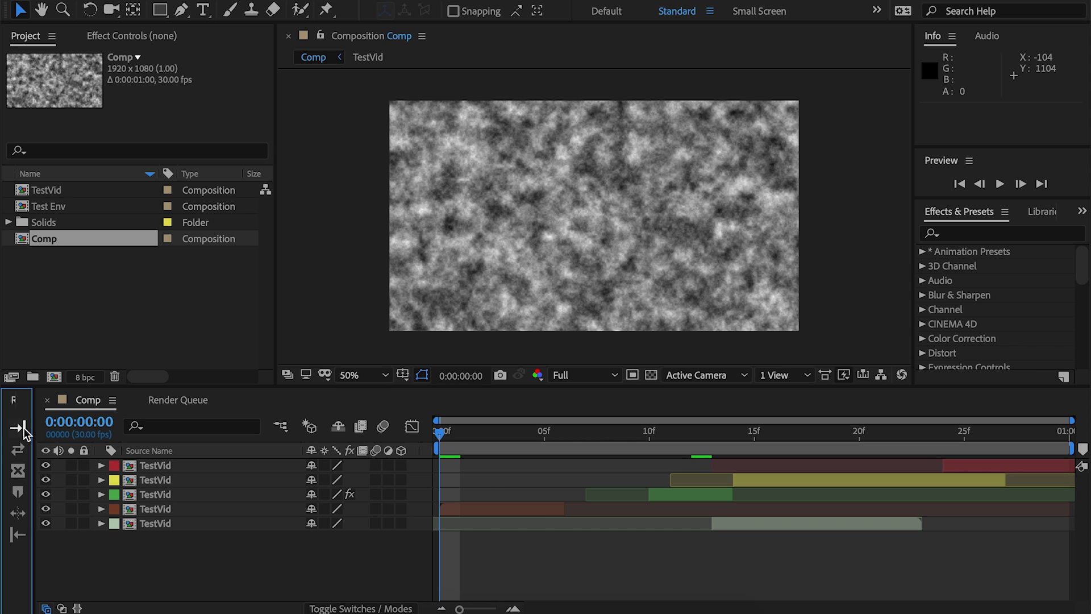
{"action": "left_click", "coordinate": [469, 511]}
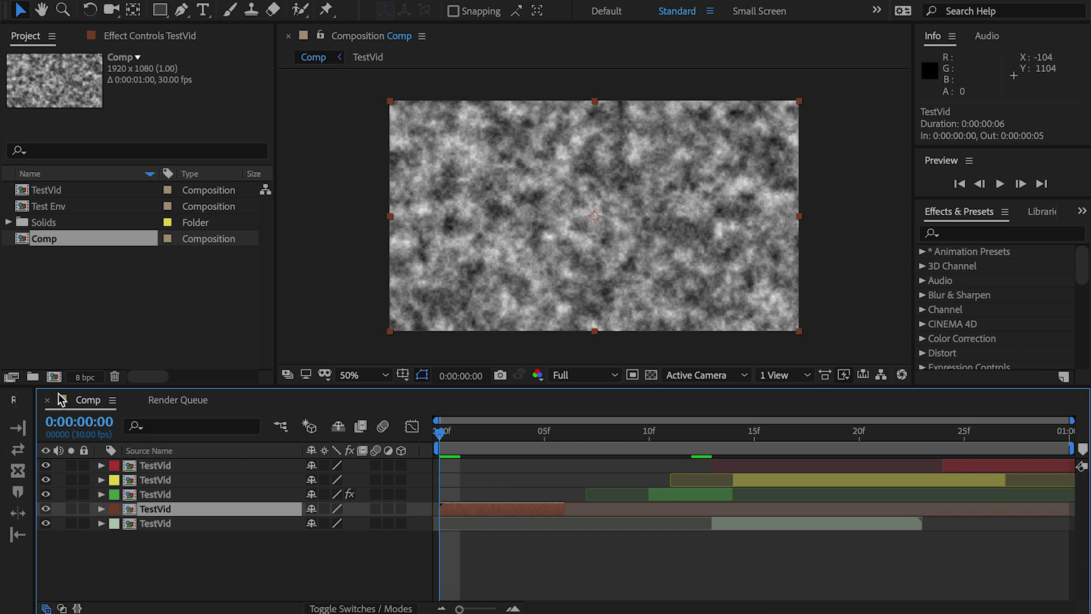
{"action": "left_click", "coordinate": [22, 432]}
{"action": "key", "text": "ctrl+z"}
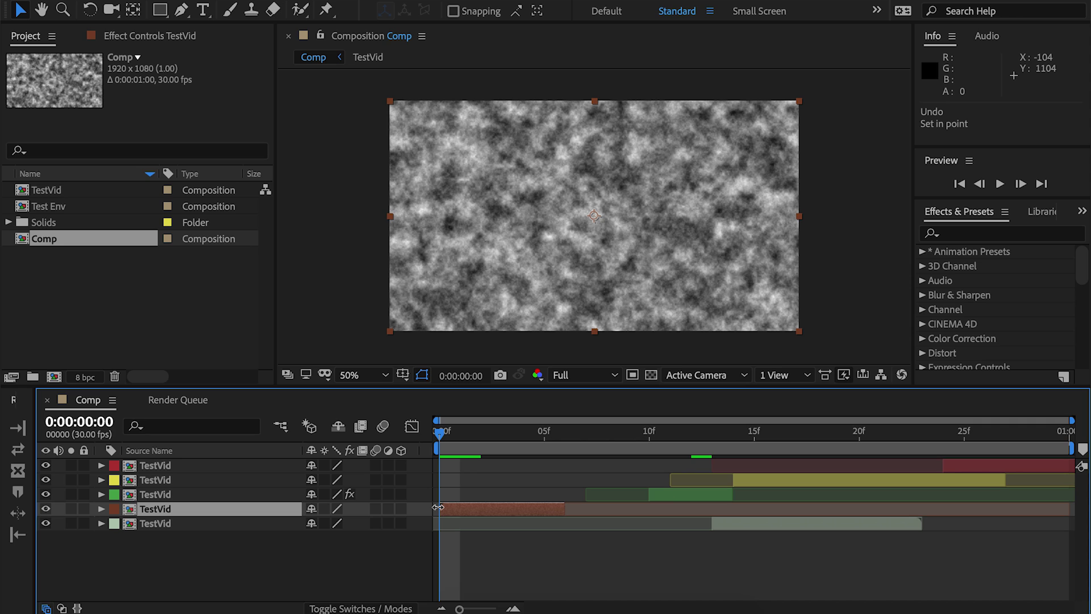
{"action": "left_click", "coordinate": [21, 430]}
{"action": "key", "text": "ctrl+z"}
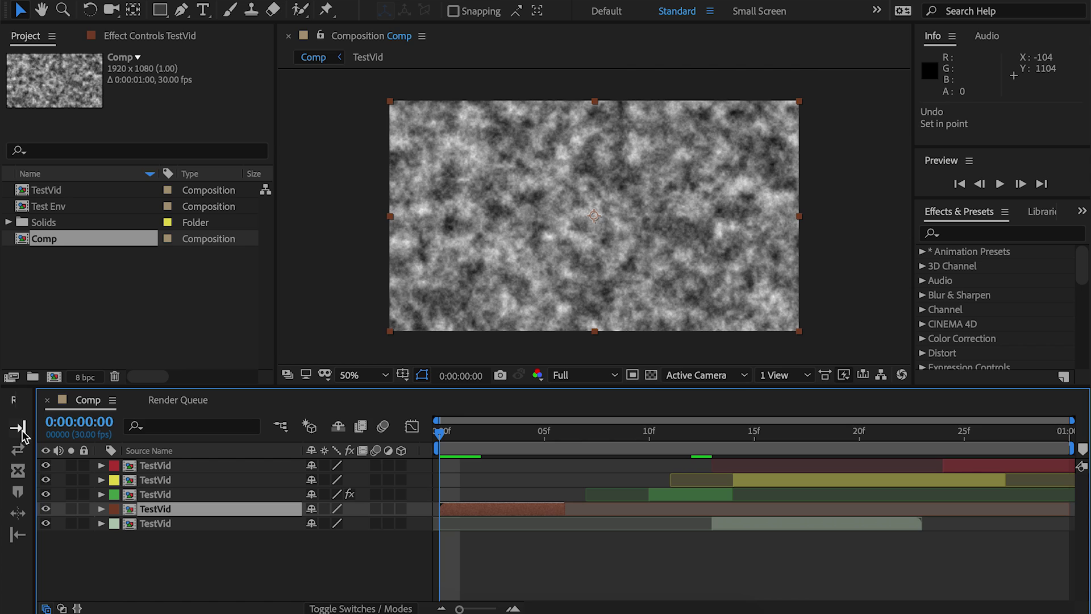
- Try ripple-extending the start of the green TestVid layer by one frame, and undo it
{"action": "left_click", "coordinate": [664, 497]}
{"action": "left_click", "coordinate": [21, 432]}
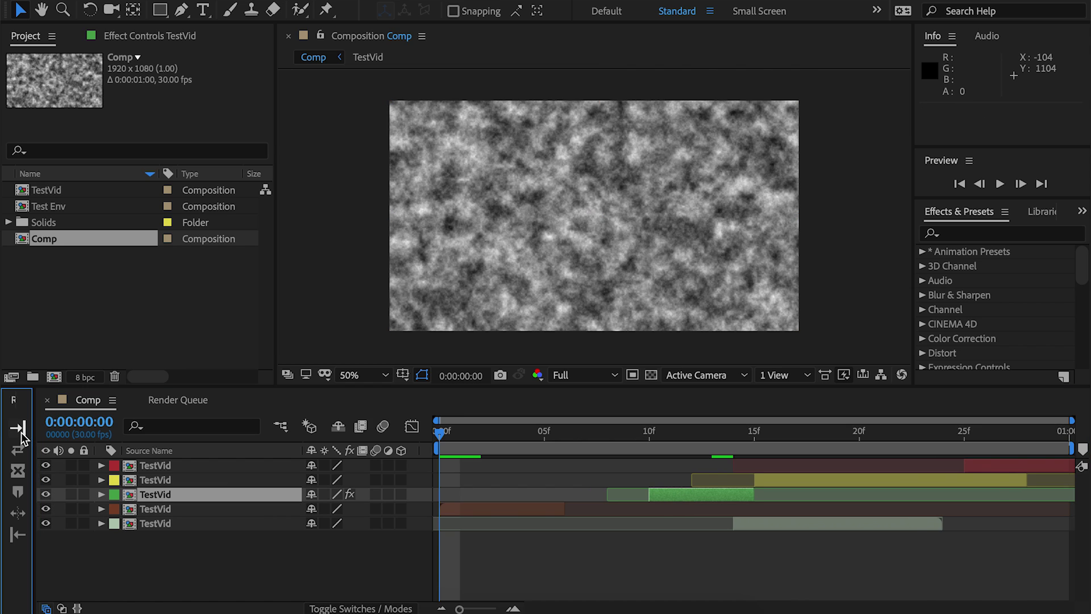
{"action": "key", "text": "ctrl+z"}
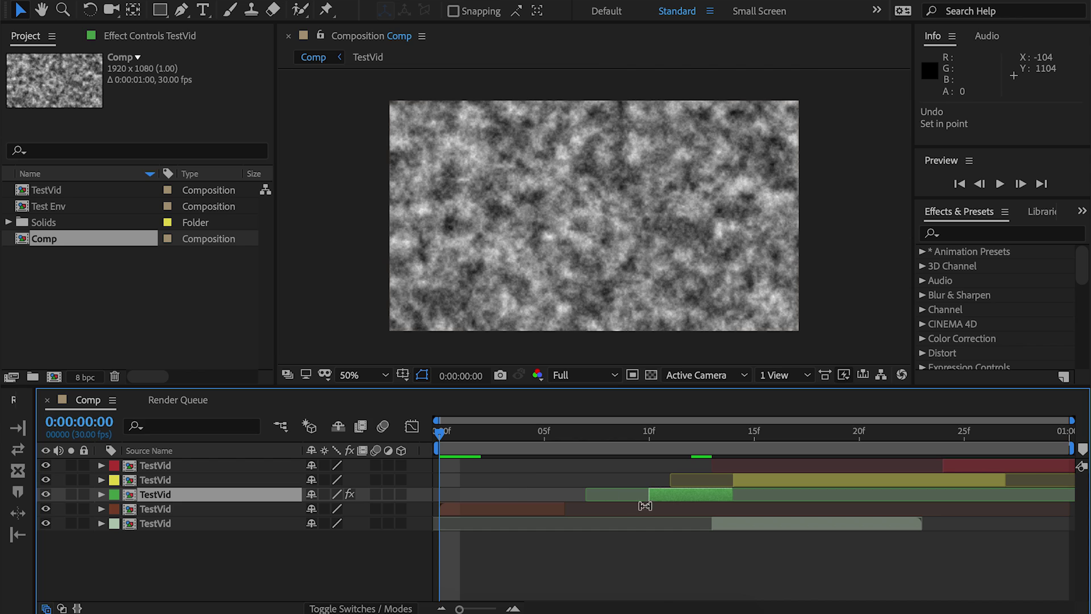
{"action": "mouse_move", "coordinate": [652, 501]}
{"action": "left_mouse_down"}
{"action": "mouse_move", "coordinate": [607, 499]}
{"action": "mouse_move", "coordinate": [649, 499]}
{"action": "left_mouse_up"}
- Move the current time to frame 9, try ripple-extending the green layer's start by two frames, and undo it
{"action": "left_click", "coordinate": [635, 438]}
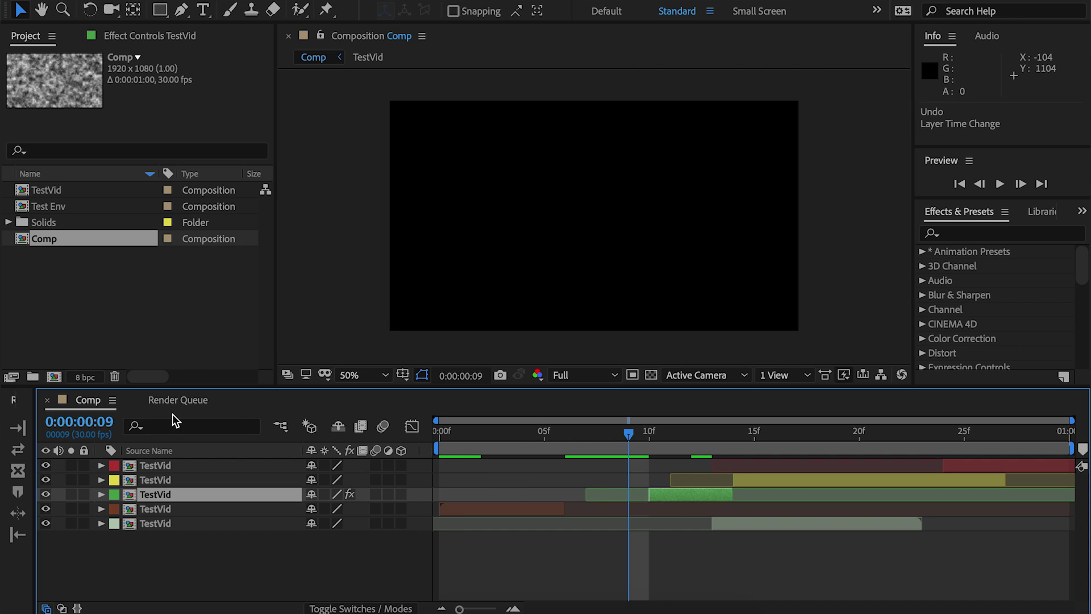
{"action": "left_click", "coordinate": [24, 434]}
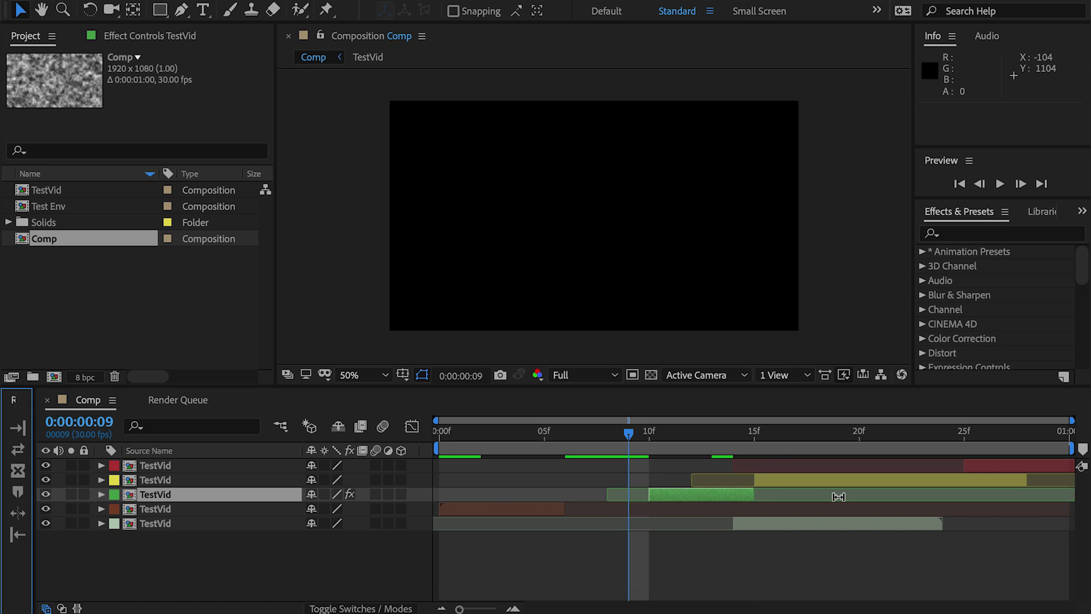
{"action": "left_click", "coordinate": [24, 427]}
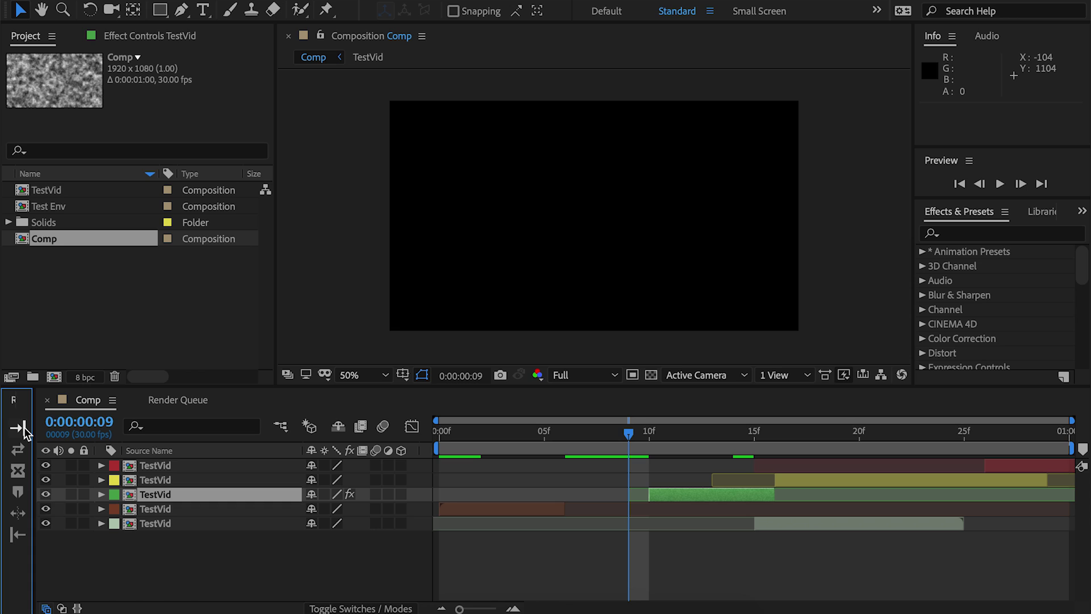
{"action": "key", "text": "ctrl+z"}
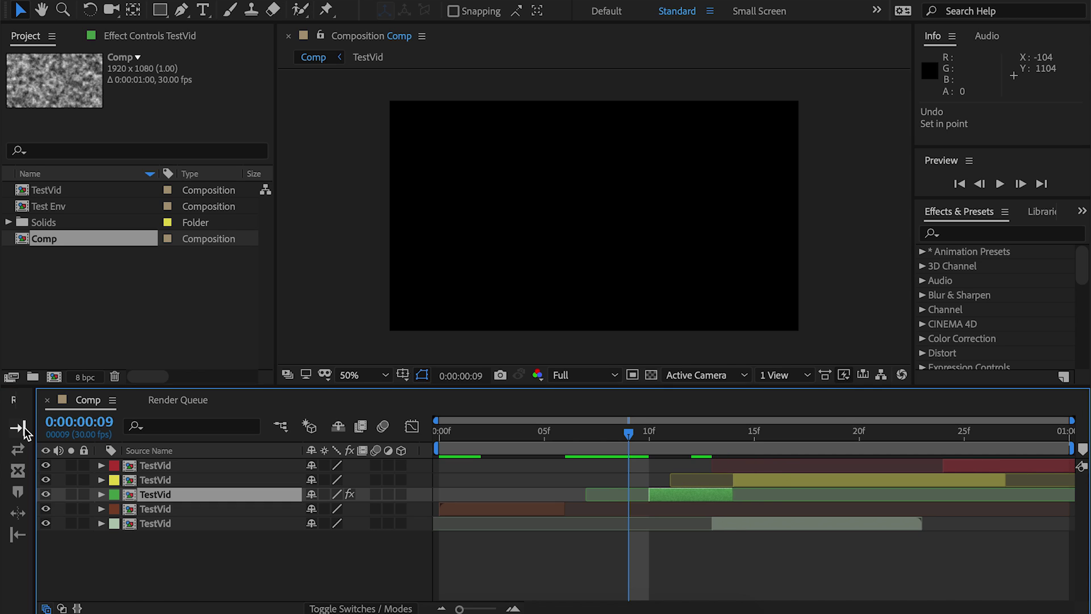
- Try ripple-shortening the green layer's start by one frame, undo it, and deselect the layer
{"action": "left_click", "coordinate": [22, 427]}
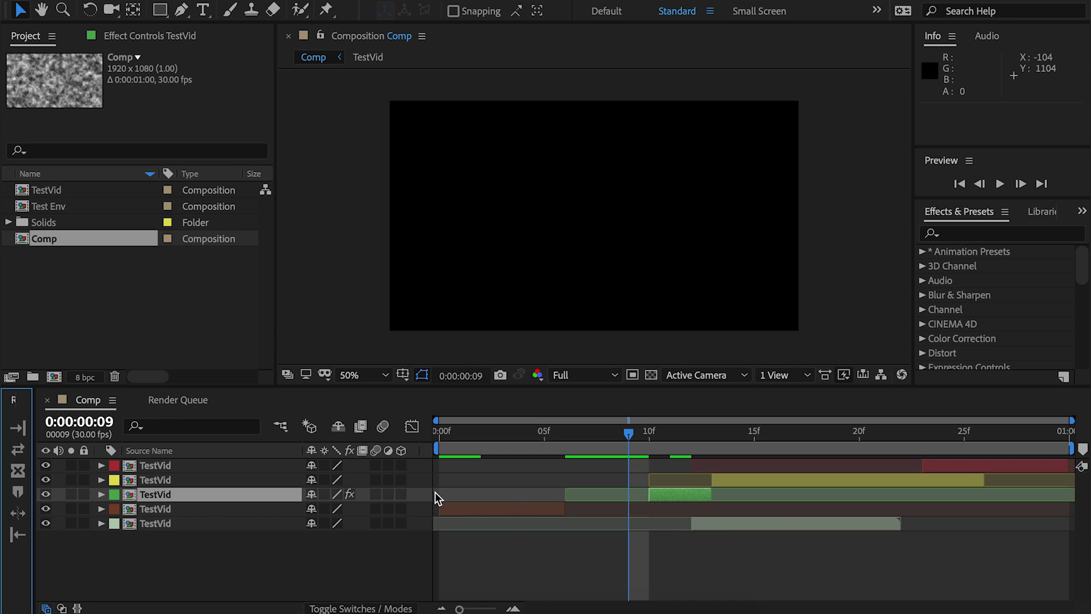
{"action": "key", "text": "super+z"}
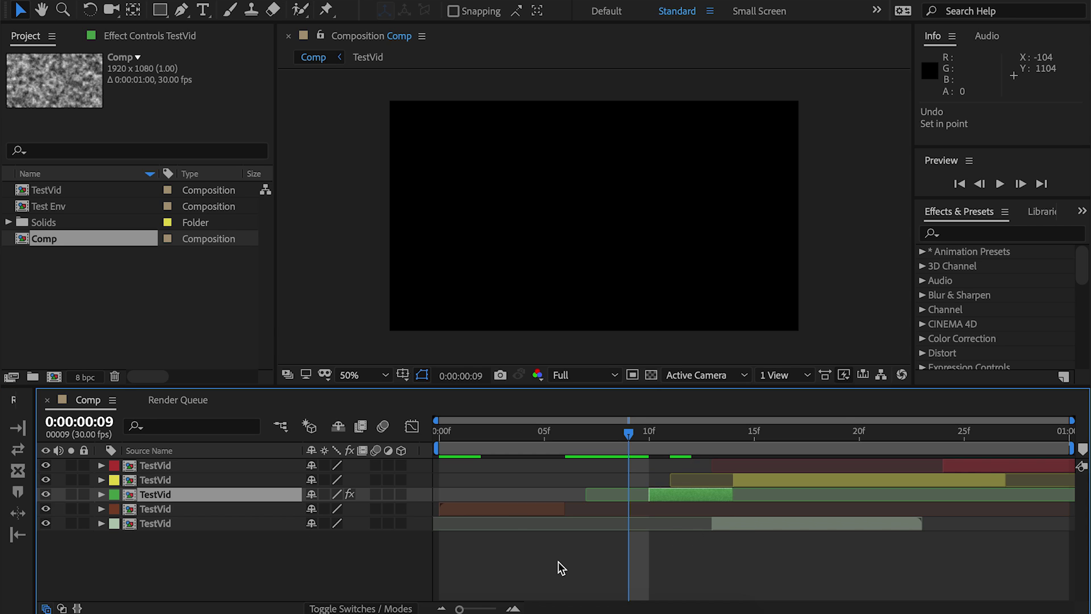
{"action": "left_click", "coordinate": [558, 561]}
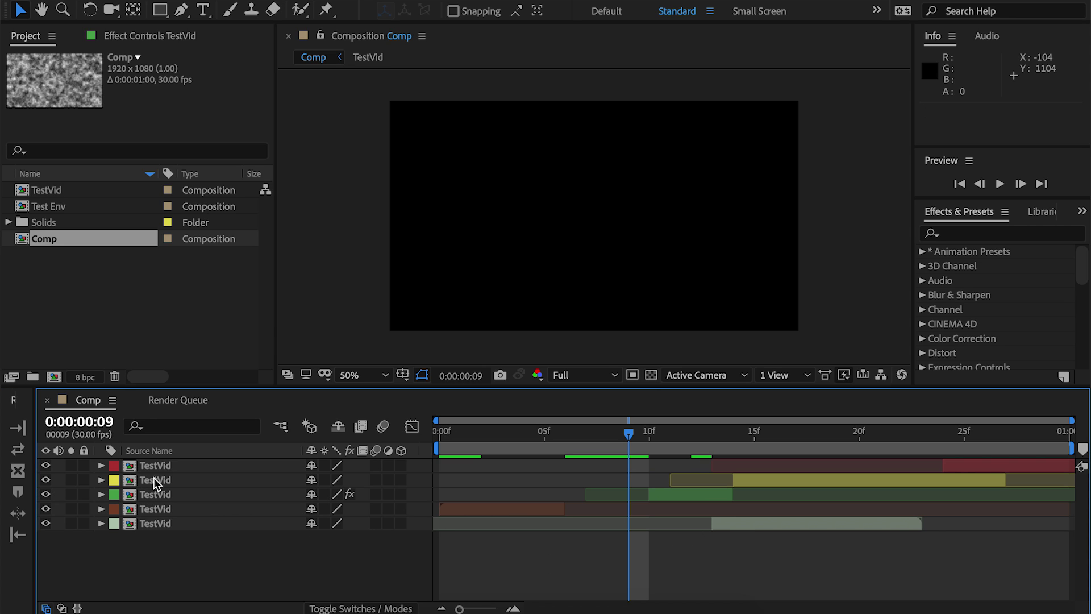
- Try closing the gap between only the brown and green TestVid layers by selecting both, and undo it
{"action": "left_click", "coordinate": [529, 522]}
{"action": "left_click", "coordinate": [594, 507]}
{"action": "left_click", "coordinate": [724, 496]}
{"action": "right_click", "coordinate": [725, 500]}
{"action": "left_click", "coordinate": [564, 517]}
{"action": "left_click", "coordinate": [551, 510]}
{"action": "left_click", "coordinate": [679, 492], "text": "shift"}
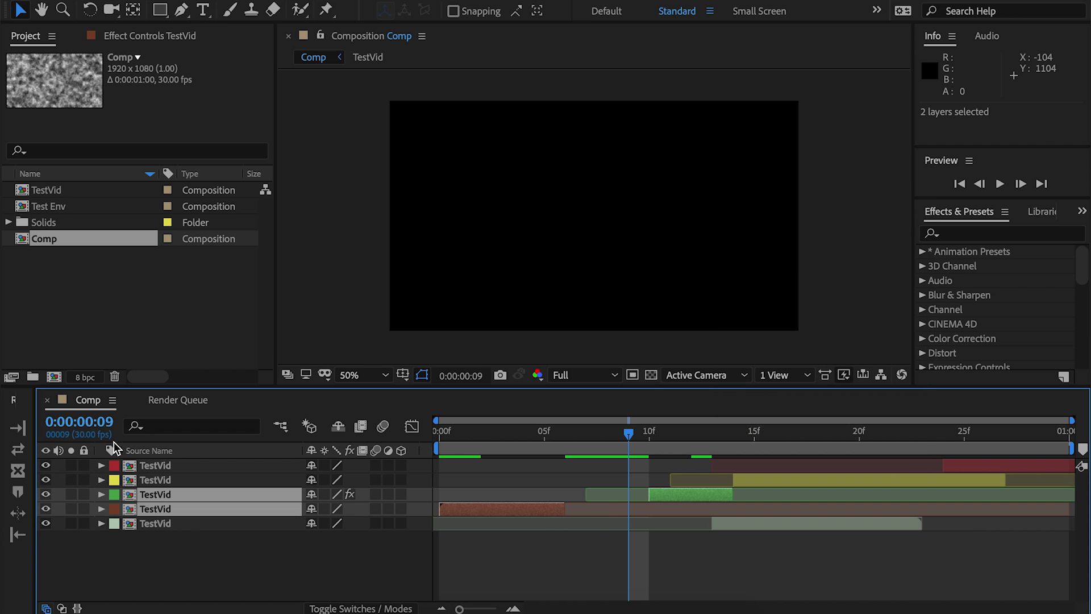
{"action": "left_click", "coordinate": [16, 447]}
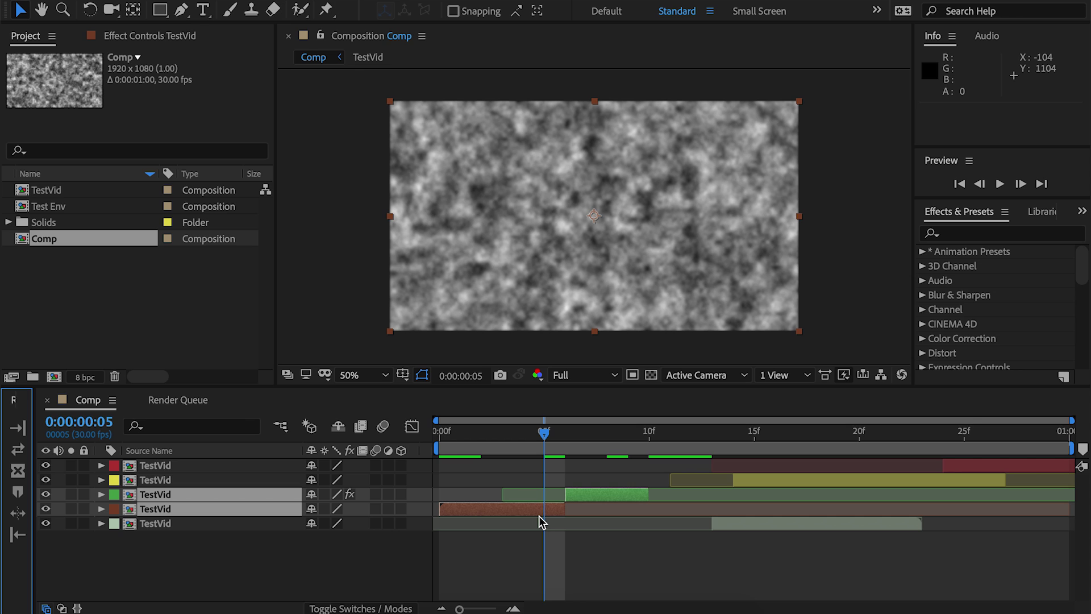
{"action": "key", "text": "ctrl+z"}
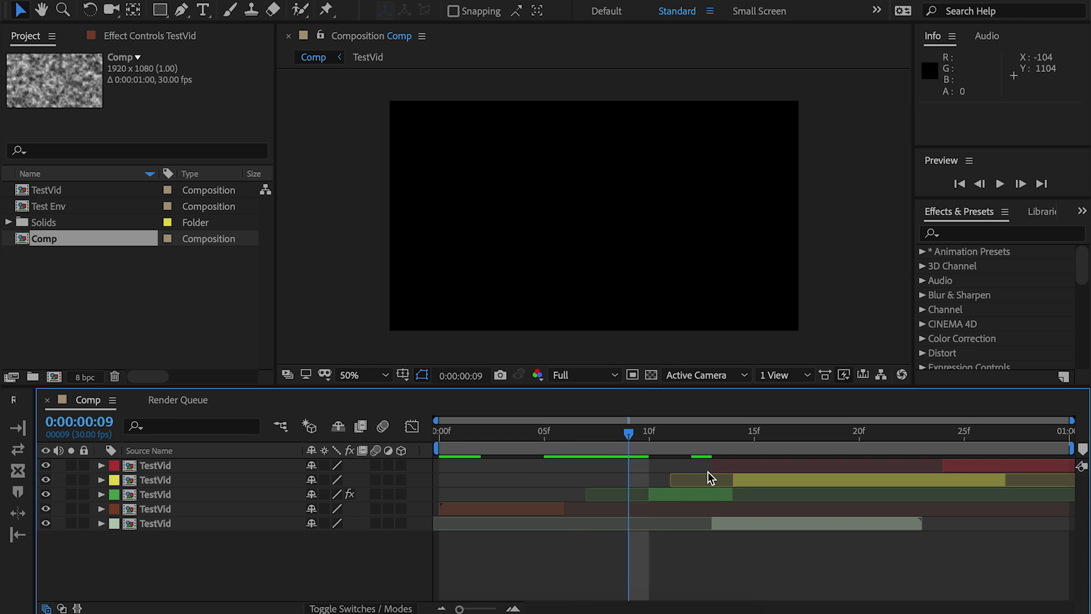
- Try manually moving the green layer about four frames earlier to meet the brown one, undoing each attempt
{"action": "left_click_drag", "start_coordinate": [677, 494], "coordinate": [595, 497]}
{"action": "key", "text": "ctrl+z"}
{"action": "left_click_drag", "start_coordinate": [710, 498], "coordinate": [629, 492]}
{"action": "key", "text": "ctrl+z"}
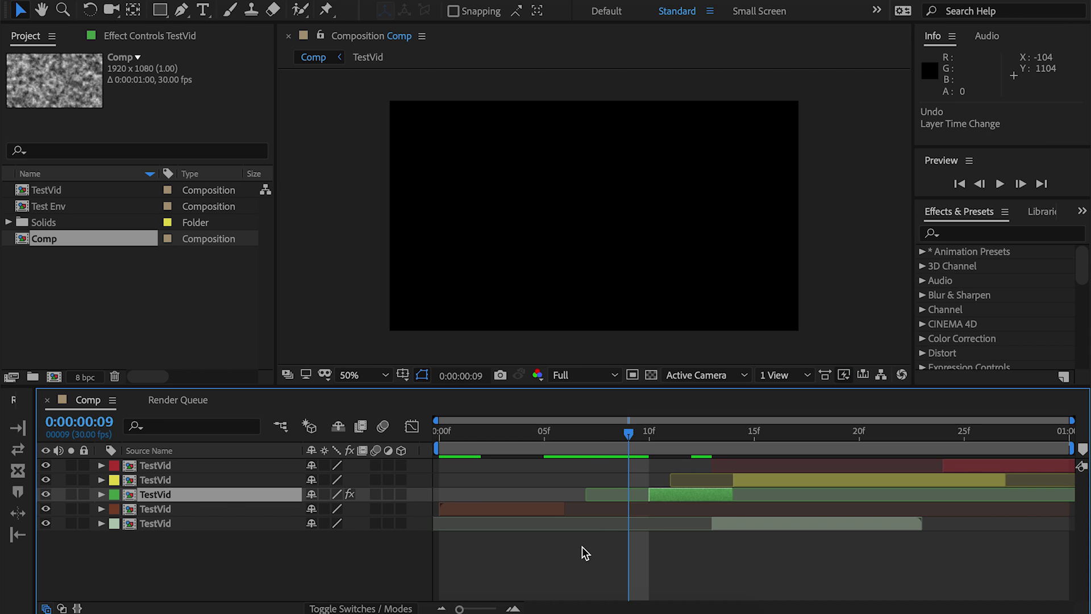
{"action": "left_click", "coordinate": [582, 547]}
- Try closing the gap after the brown layer so that all following layers shift with it, and undo it
{"action": "left_click", "coordinate": [552, 512]}
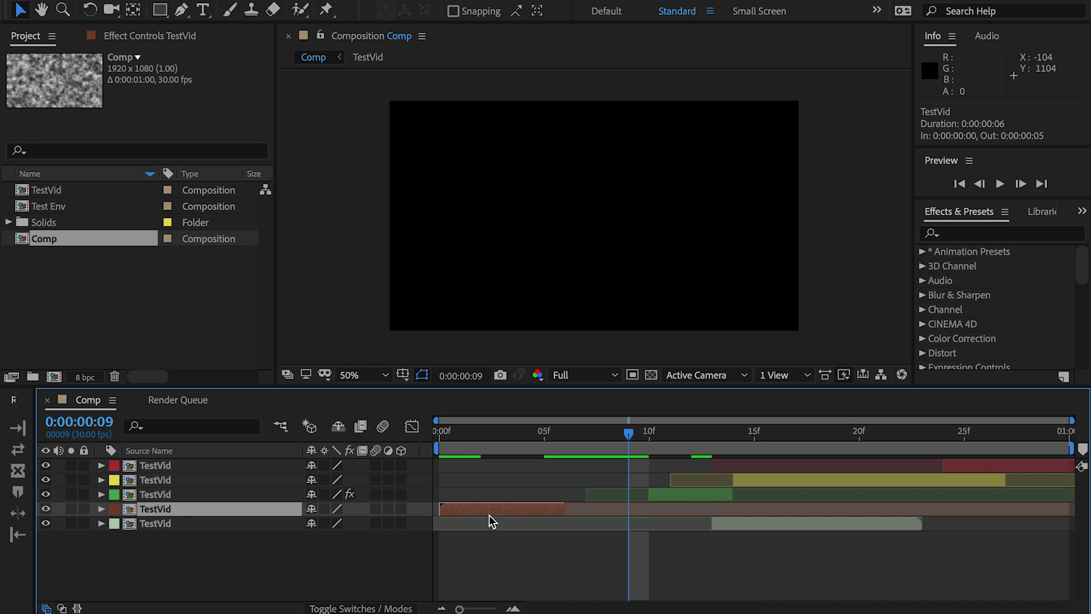
{"action": "left_click", "coordinate": [21, 451]}
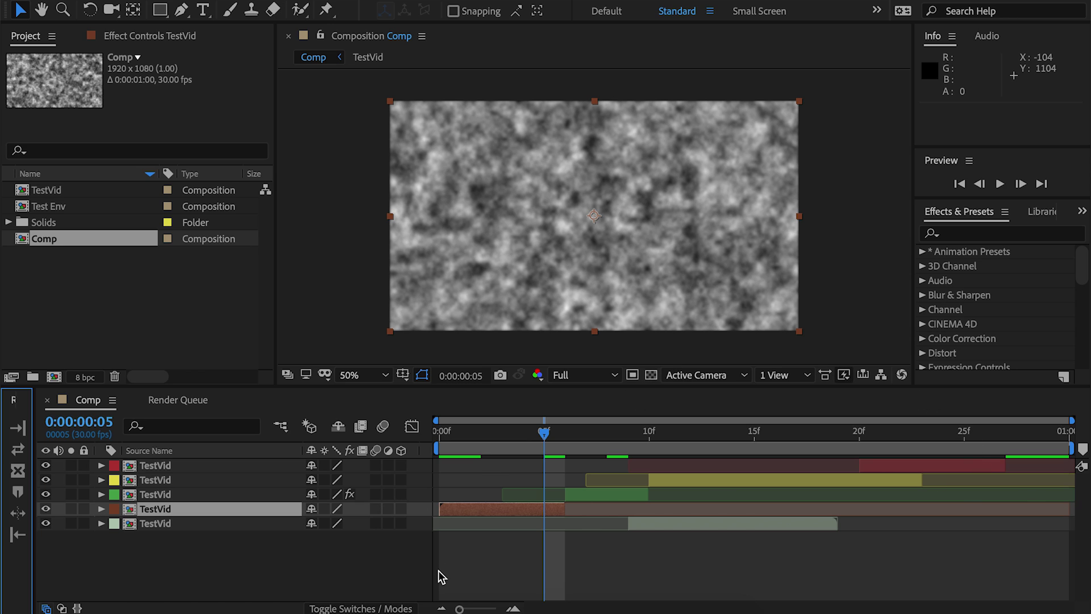
{"action": "key", "text": "ctrl+z"}
{"action": "left_click", "coordinate": [617, 495]}
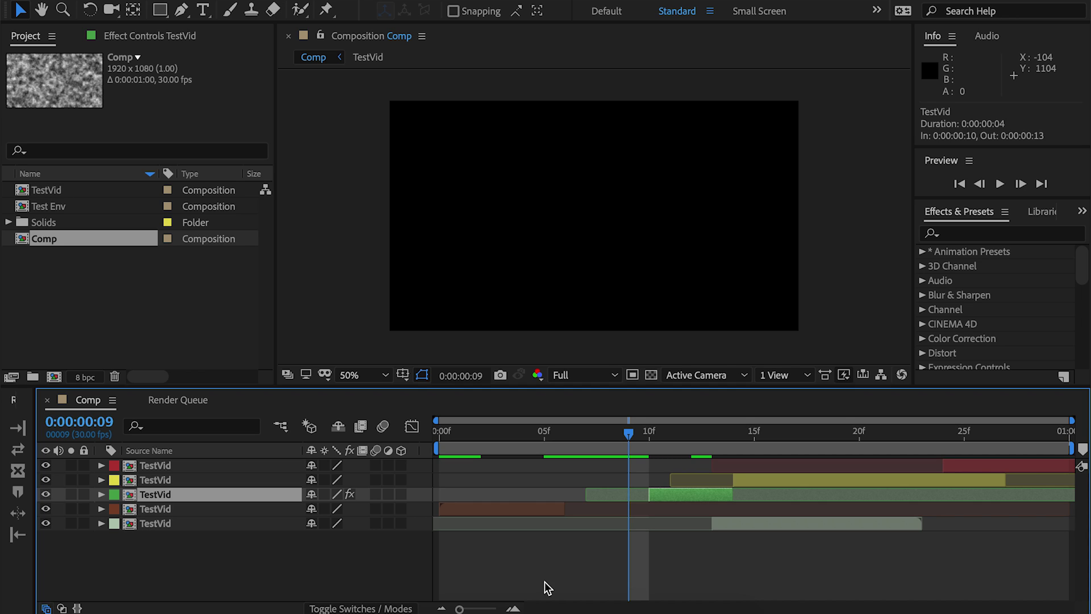
{"action": "left_click", "coordinate": [546, 551]}
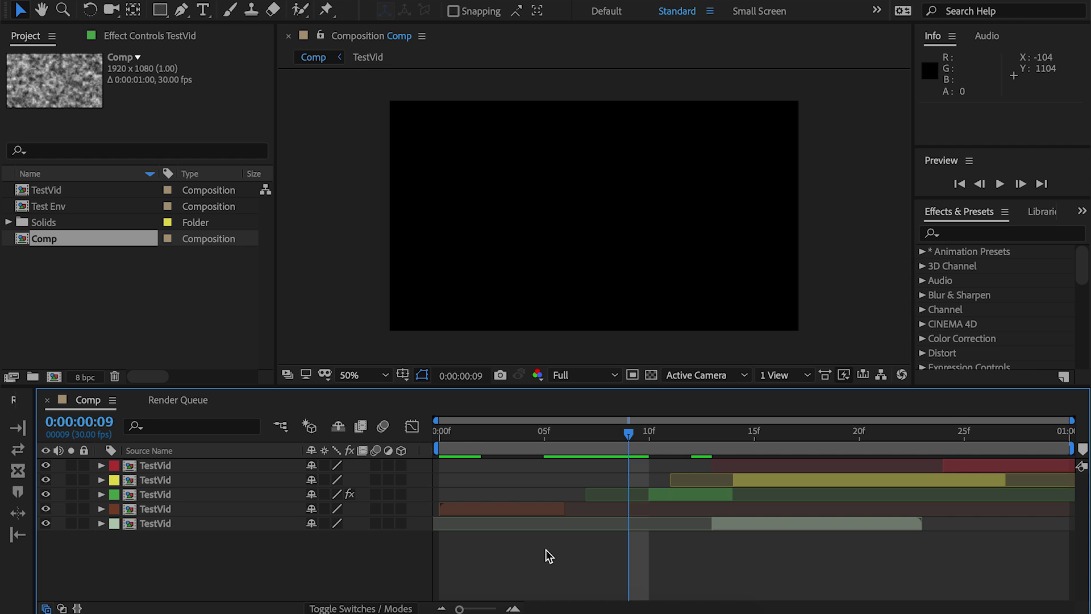
- Try ripple-deleting the brown TestVid layer so the remaining layers move to the composition start, and undo it
{"action": "left_click", "coordinate": [520, 513]}
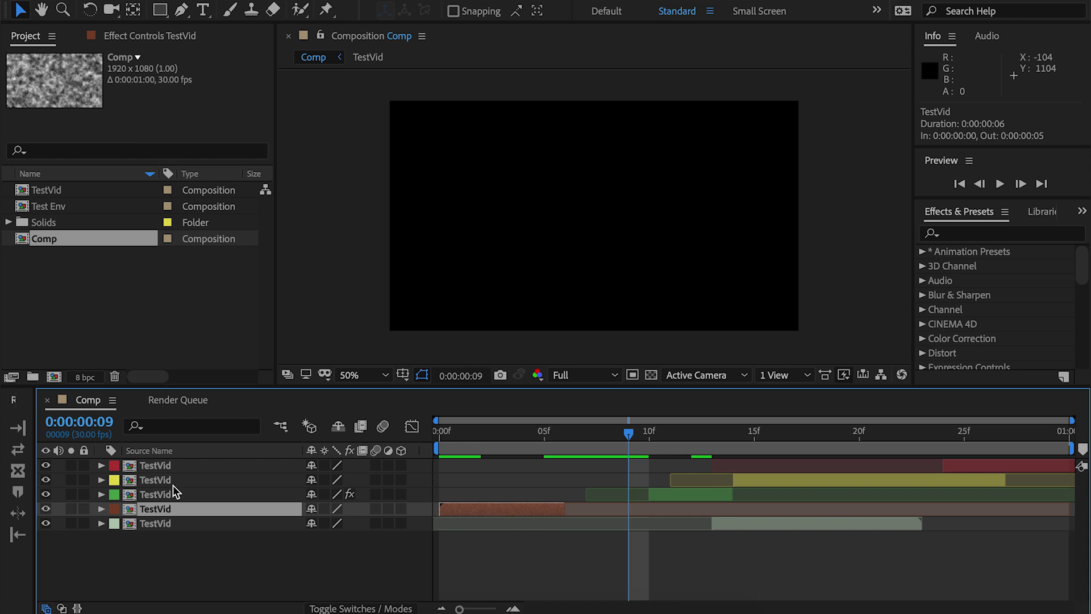
{"action": "left_click", "coordinate": [18, 469]}
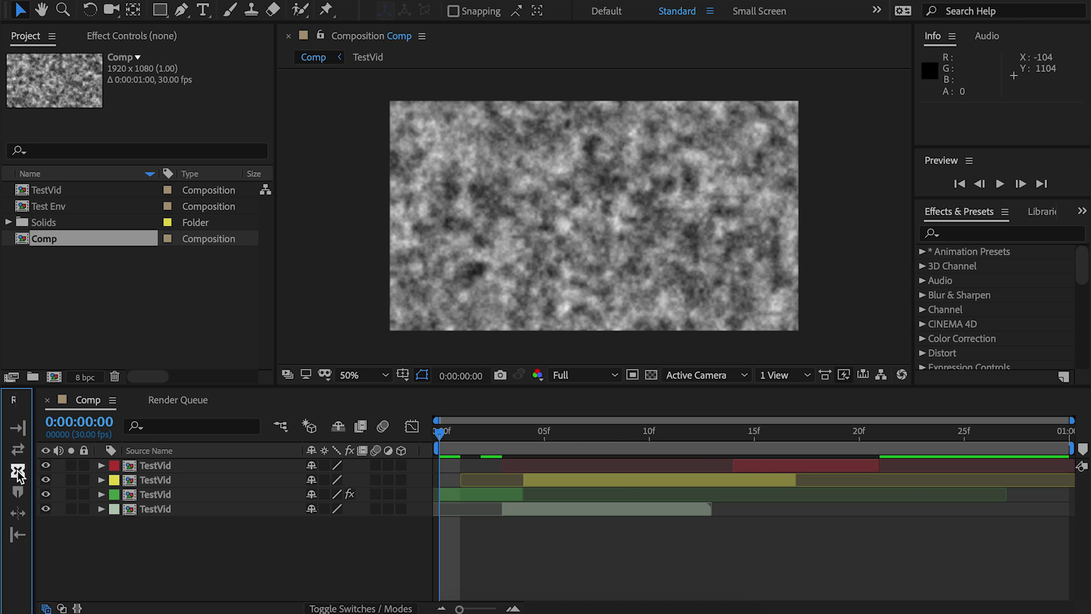
{"action": "key", "text": "ctrl+z"}
{"action": "left_click", "coordinate": [534, 575]}
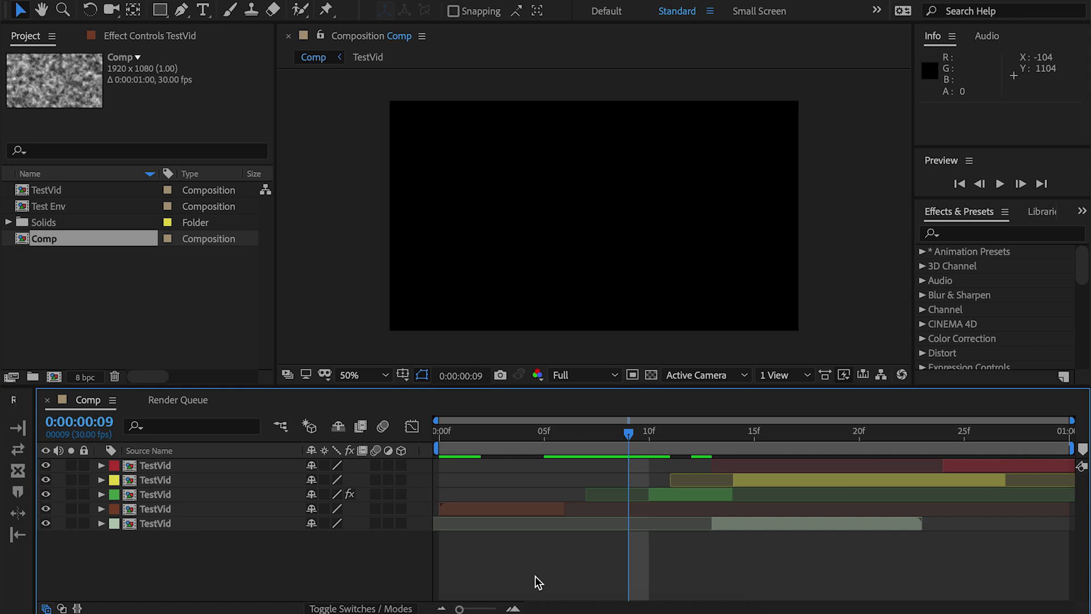
- Move the current time to frame 10 and delete the green TestVid layer, leaving its gap open
{"action": "left_click_drag", "start_coordinate": [624, 427], "coordinate": [531, 427]}
{"action": "left_click", "coordinate": [473, 512]}
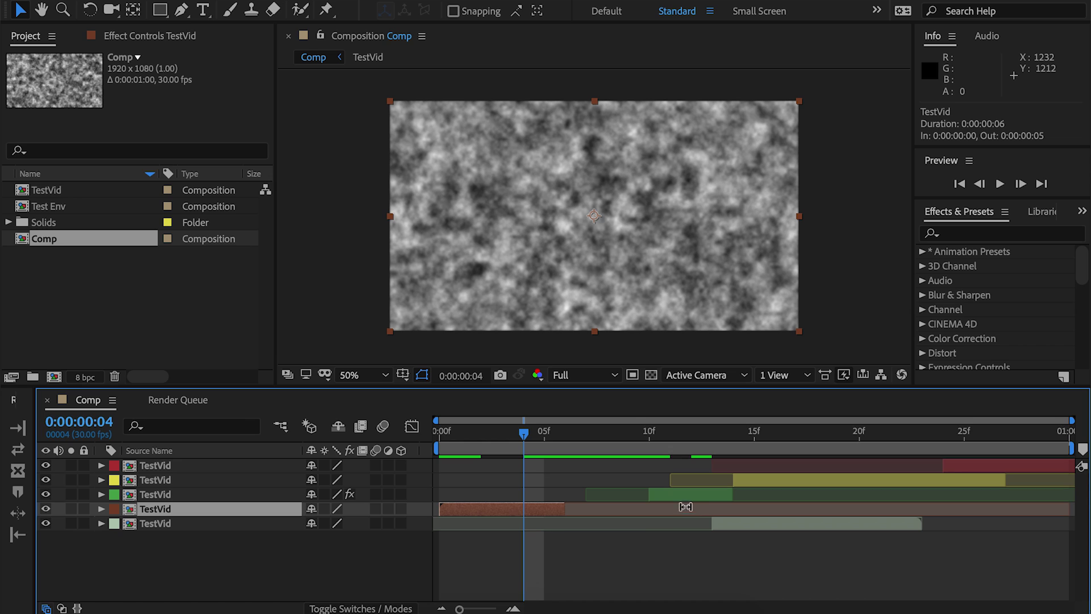
{"action": "left_click", "coordinate": [669, 441]}
{"action": "left_click", "coordinate": [683, 499]}
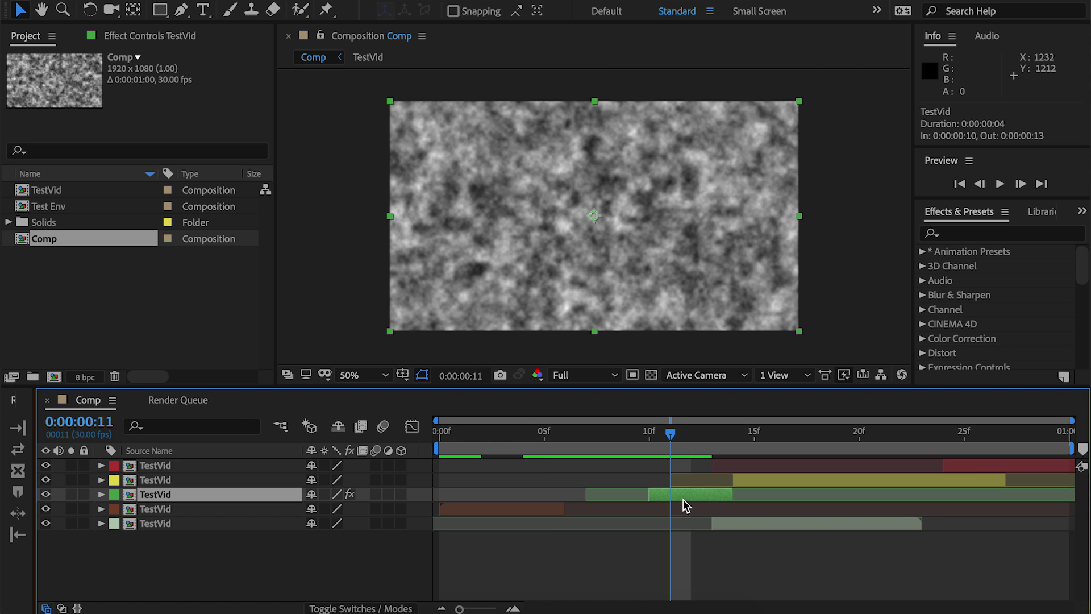
{"action": "key", "text": "Delete"}
{"action": "left_click", "coordinate": [749, 507]}
{"action": "key", "text": "ctrl+a"}
{"action": "key", "text": "ctrl+z"}
{"action": "left_click", "coordinate": [658, 446]}
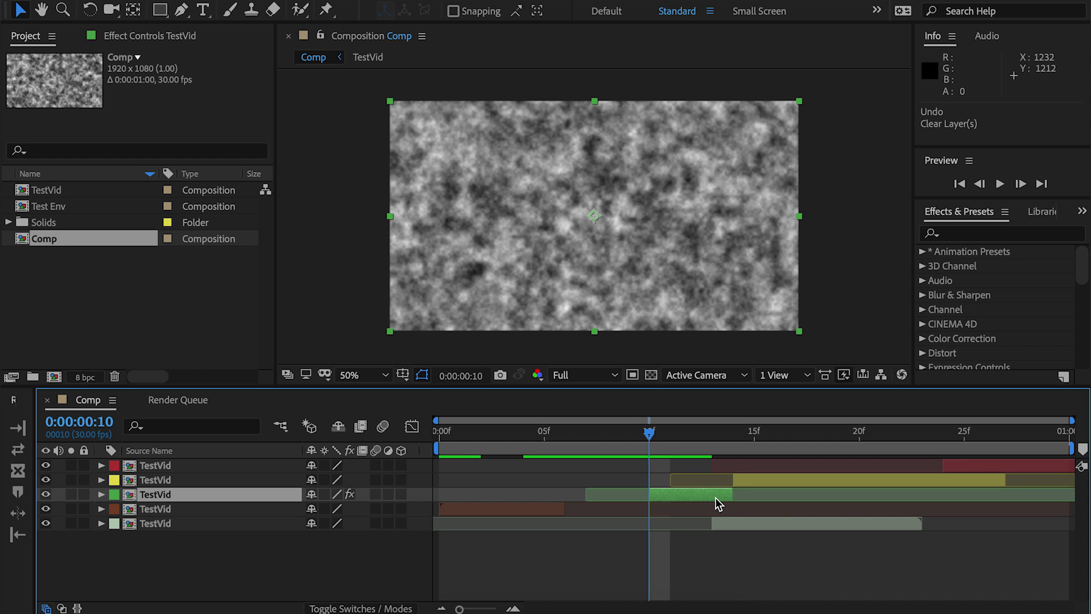
{"action": "key", "text": "Delete"}
- Try shifting all remaining layers except the brown one three frames earlier, undo the move, and deselect everything
{"action": "key", "text": "ctrl+a"}
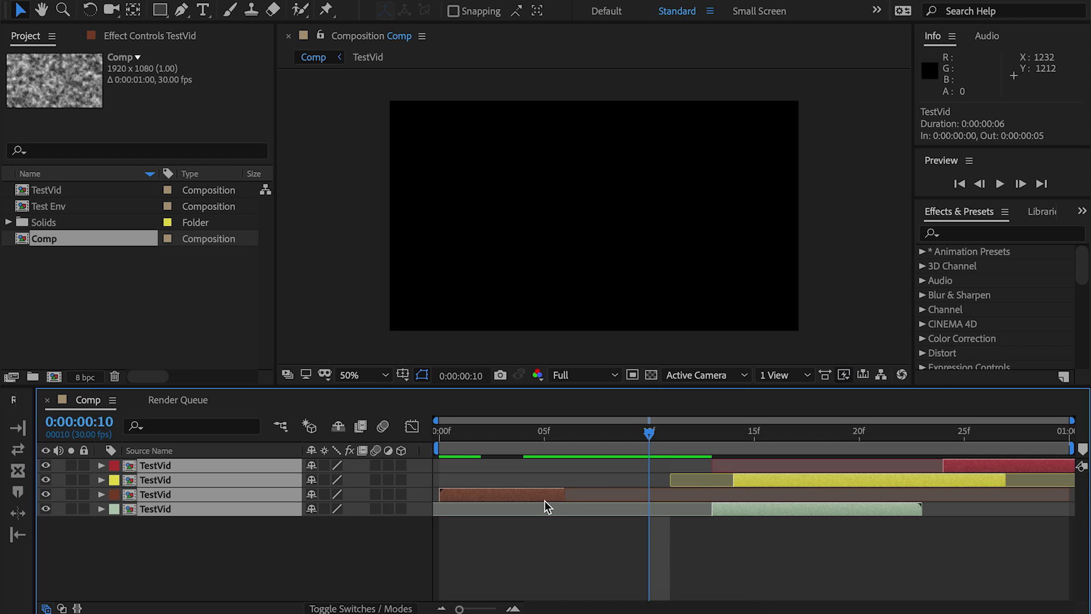
{"action": "left_click", "coordinate": [542, 500], "text": "ctrl"}
{"action": "left_click_drag", "start_coordinate": [782, 513], "coordinate": [718, 498]}
{"action": "left_click", "coordinate": [744, 532]}
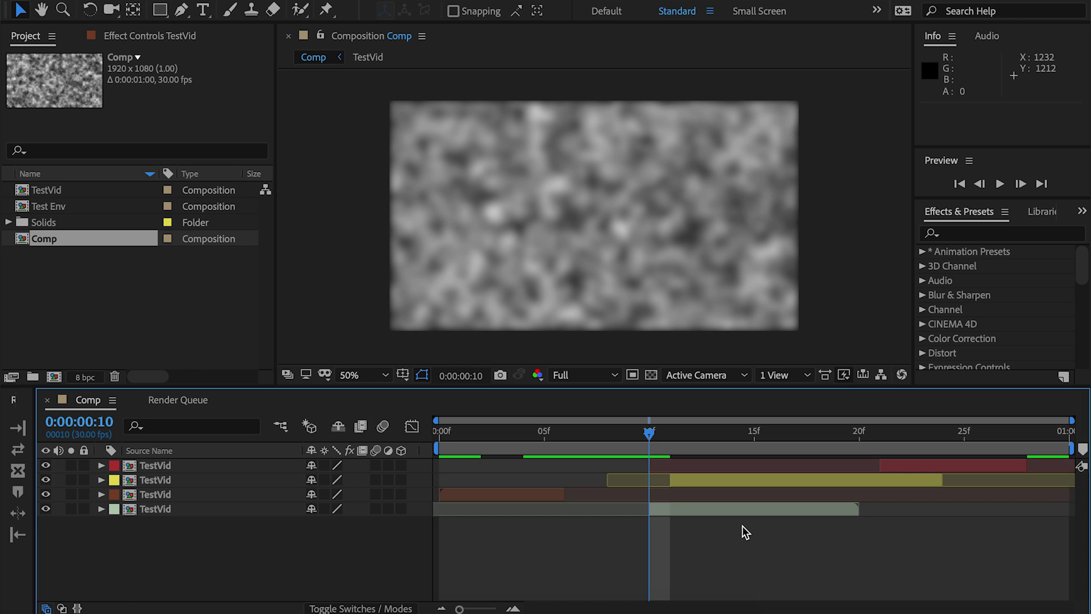
{"action": "key", "text": "ctrl+z"}
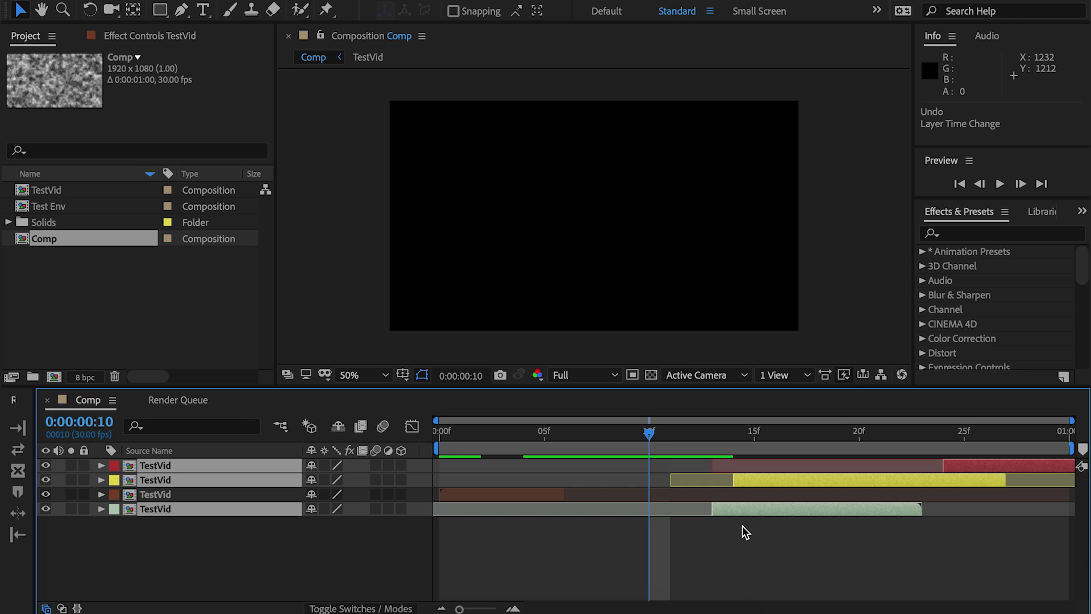
{"action": "left_click", "coordinate": [742, 527]}
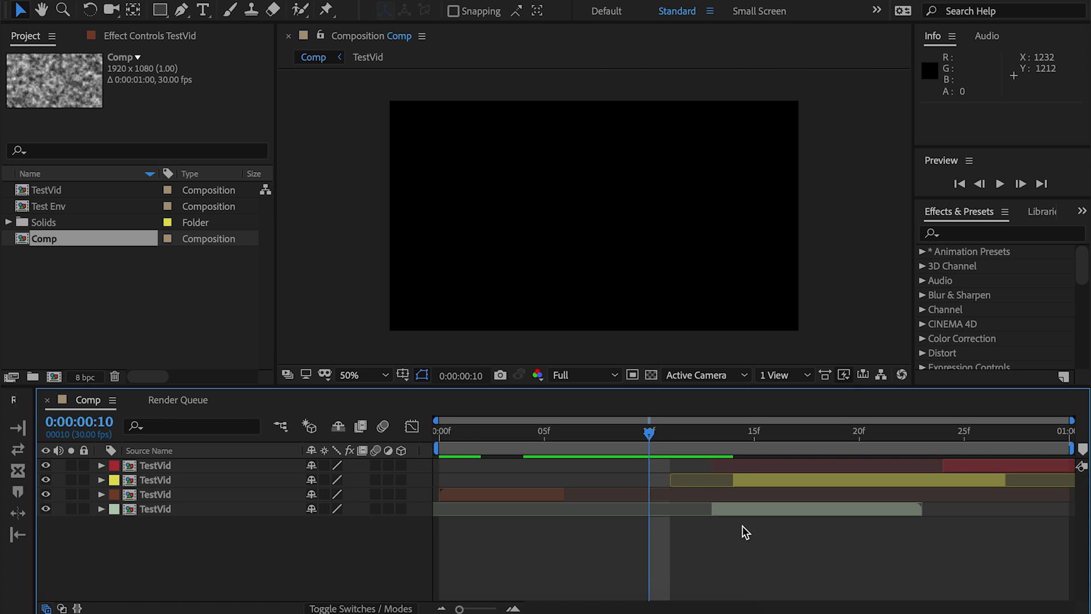
- Move the current time to frame 2 and select the brown TestVid layer
{"action": "left_click", "coordinate": [551, 430]}
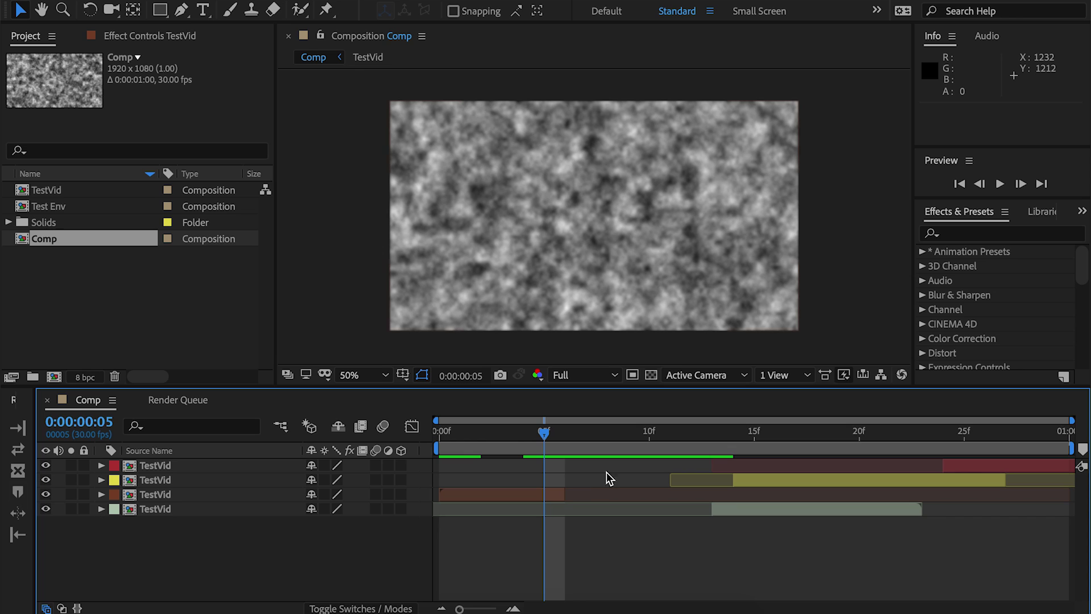
{"action": "left_click_drag", "start_coordinate": [505, 435], "coordinate": [487, 434]}
{"action": "left_click", "coordinate": [475, 498]}
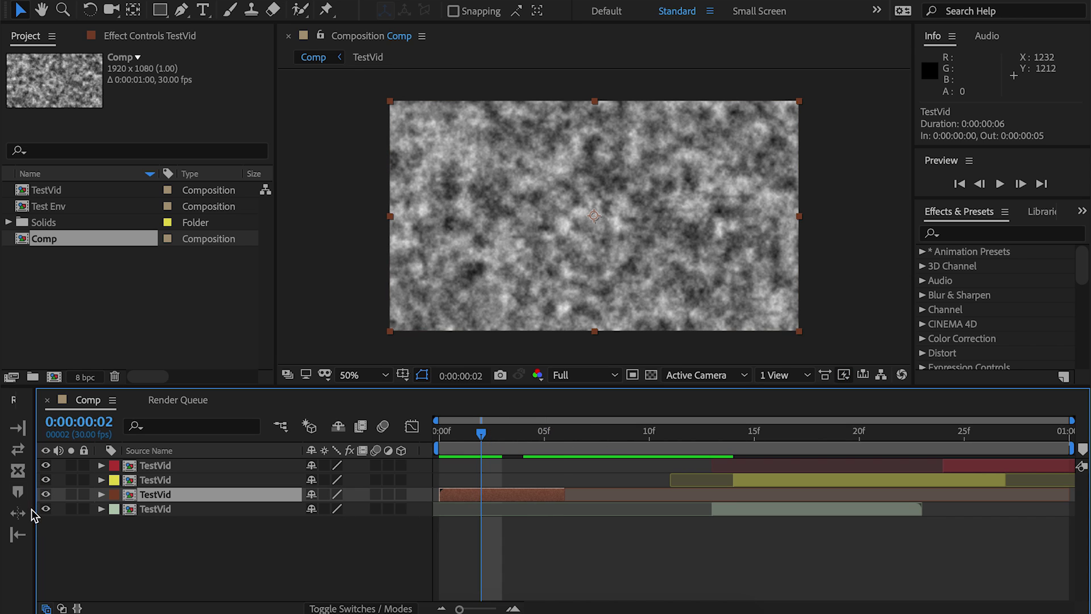
- Try ripple-trimming the brown layer's start to the current time so the following layers shift earlier, and undo it
{"action": "left_click", "coordinate": [19, 493]}
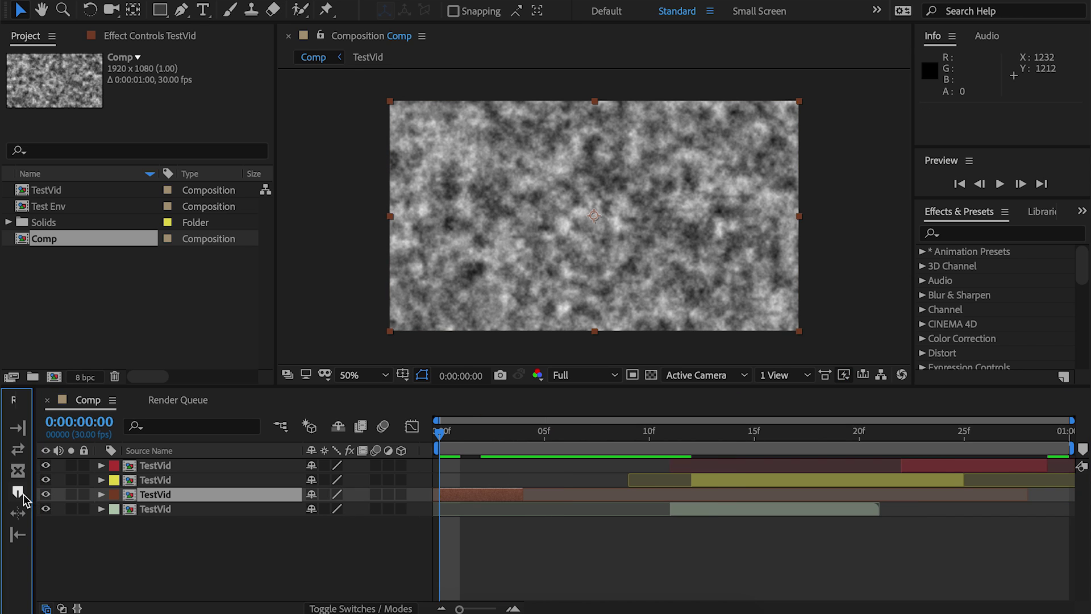
{"action": "left_click", "coordinate": [609, 546]}
{"action": "key", "text": "ctrl+z"}
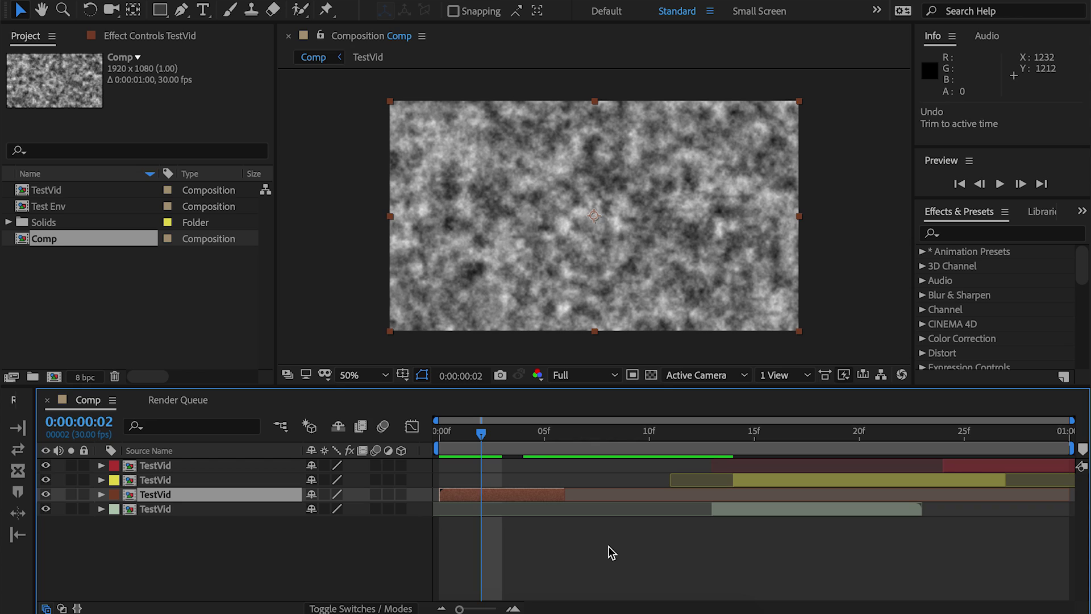
- Trim the brown layer's in point to frame 2 without shifting the other layers
{"action": "key", "text": "alt+bracketleft"}
{"action": "key", "text": "ctrl+z"}
{"action": "key", "text": "ctrl+z"}
{"action": "key", "text": "ctrl+shift+z"}
{"action": "key", "text": "alt+bracketleft"}
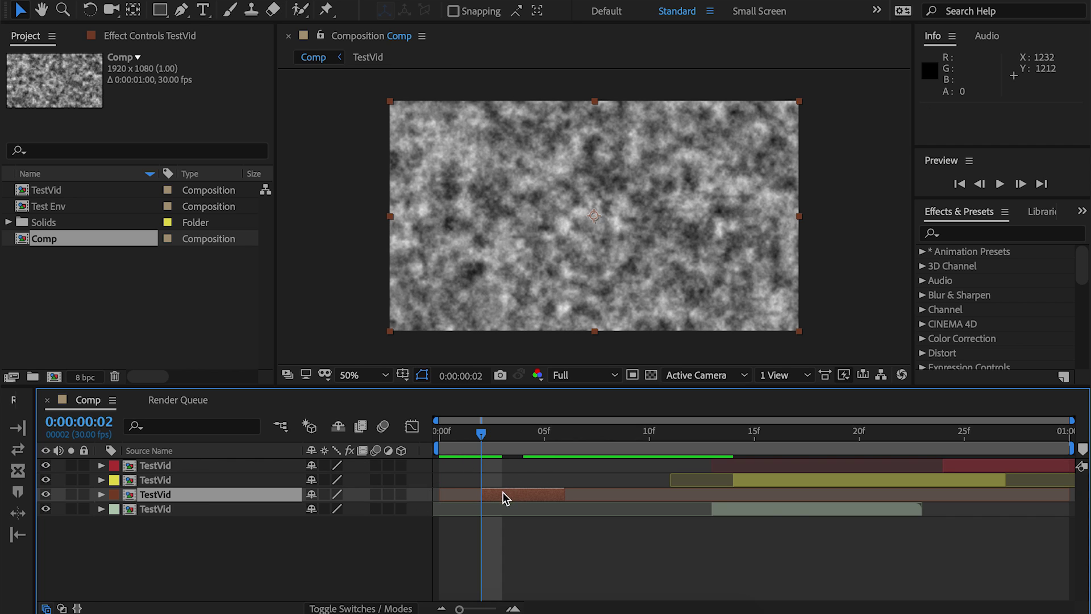
- Try shifting all layers two frames earlier, and undo both the shift and the brown layer's in-point trim
{"action": "key", "text": "ctrl+a"}
{"action": "left_click_drag", "start_coordinate": [520, 494], "coordinate": [483, 496]}
{"action": "left_click", "coordinate": [544, 529]}
{"action": "key", "text": "ctrl+z"}
{"action": "key", "text": "ctrl+z"}
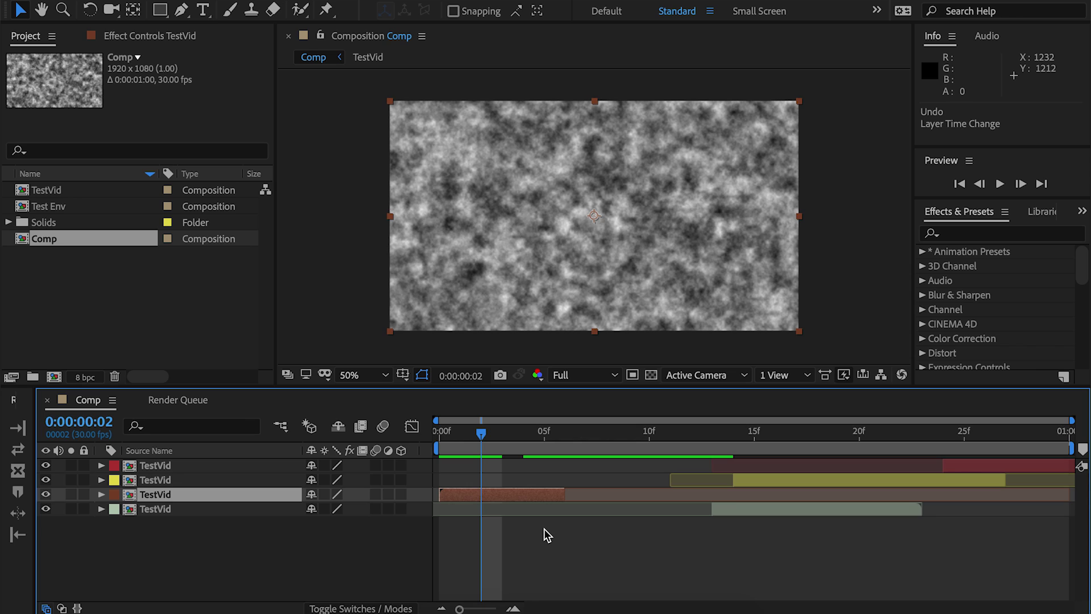
- Restore the green TestVid layer above the brown one and move it one frame earlier so it starts at frame 9
{"action": "left_click", "coordinate": [544, 529]}
{"action": "left_click", "coordinate": [510, 493]}
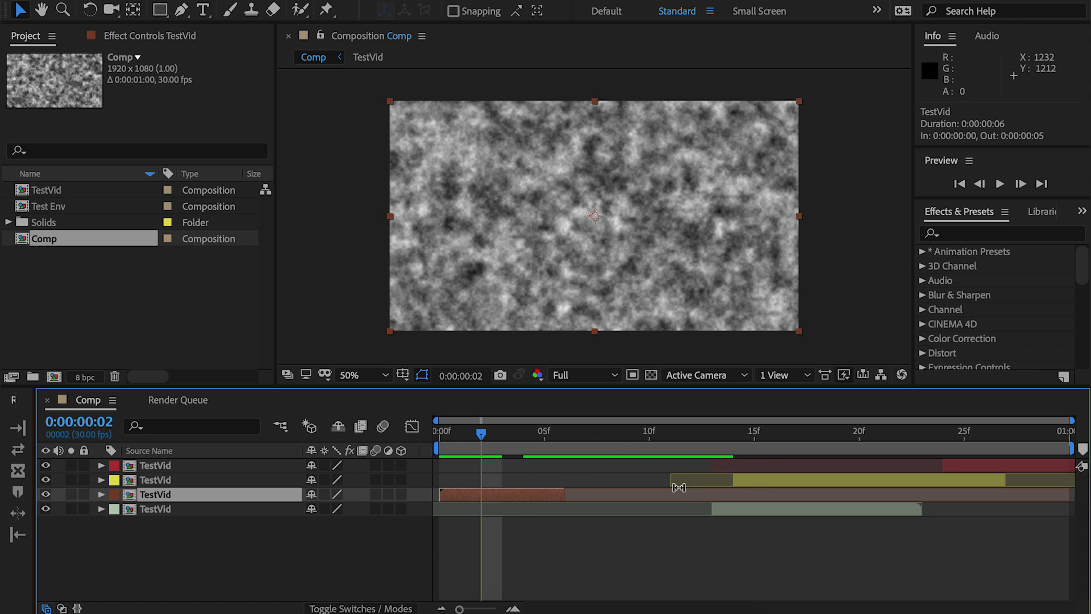
{"action": "key", "text": "ctrl+z"}
{"action": "left_click_drag", "start_coordinate": [664, 496], "coordinate": [635, 496]}
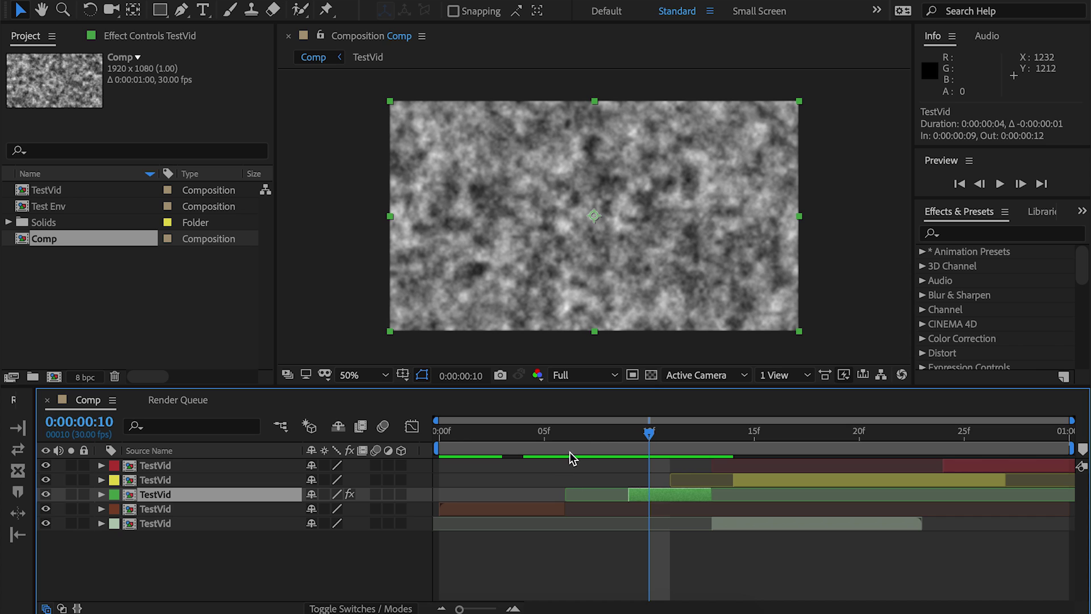
- Move the current time to frame 8, try trimming the green layer to the active time with ripple, and undo it
{"action": "left_click", "coordinate": [606, 434]}
{"action": "left_click", "coordinate": [18, 490]}
{"action": "left_click", "coordinate": [18, 492]}
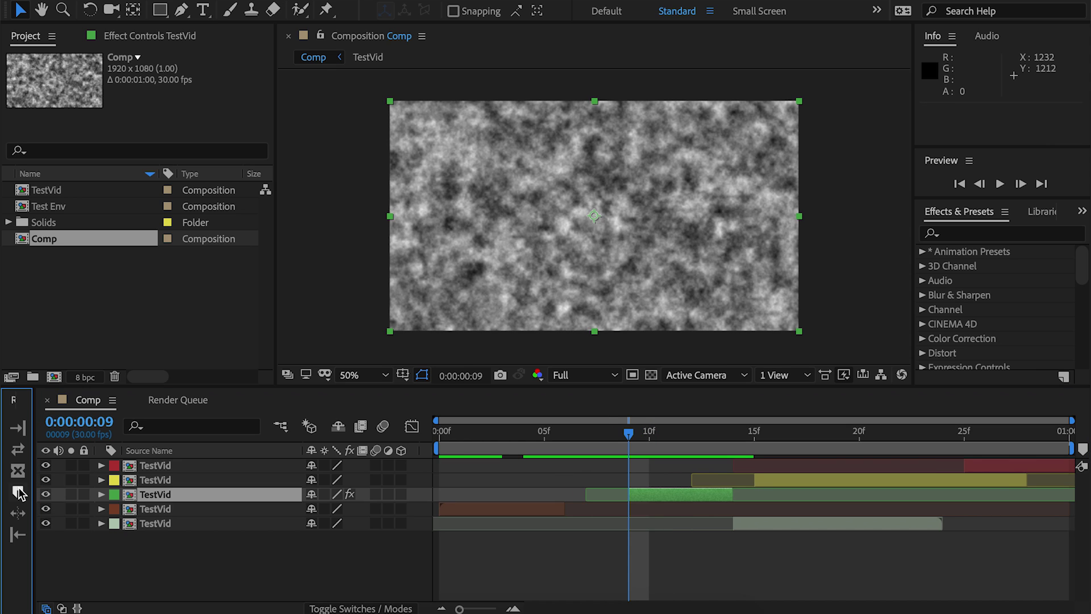
{"action": "key", "text": "ctrl+z"}
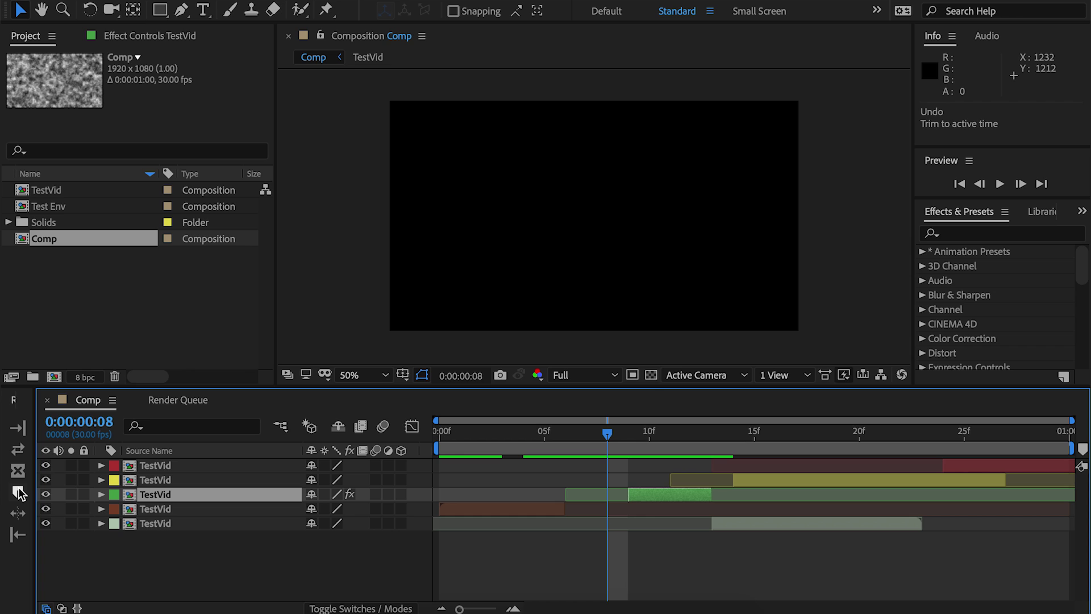
- Try trimming the green layer to the active time at frame 11, inside the layer, and undo it
{"action": "left_click", "coordinate": [678, 434]}
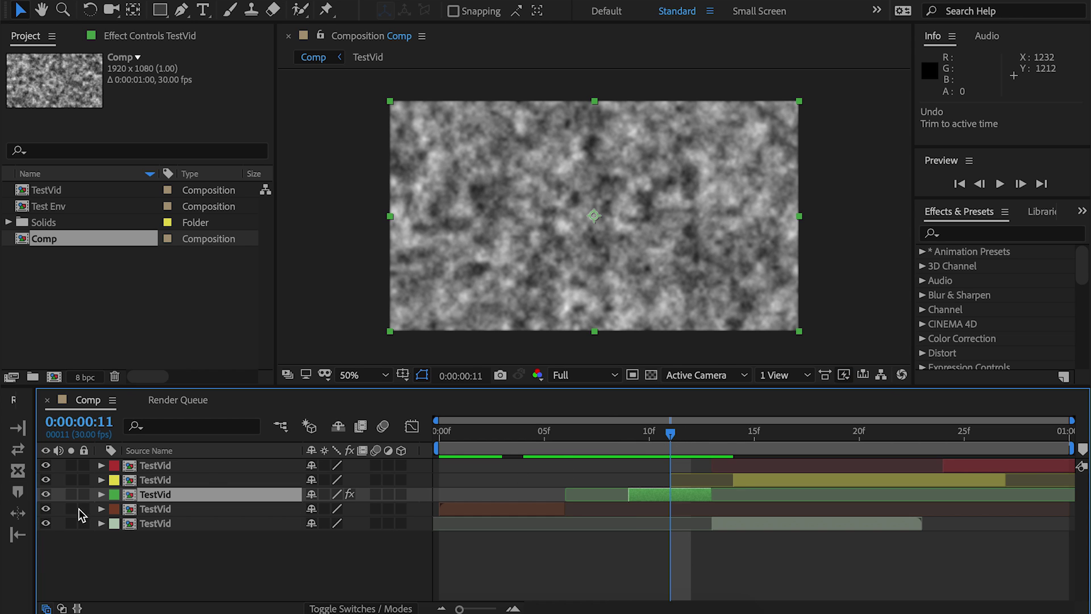
{"action": "left_click", "coordinate": [20, 493]}
{"action": "key", "text": "ctrl+z"}
- Move the current time to frame 6, try pushing the green layer out to the composition edges, and undo it
{"action": "left_click", "coordinate": [560, 433]}
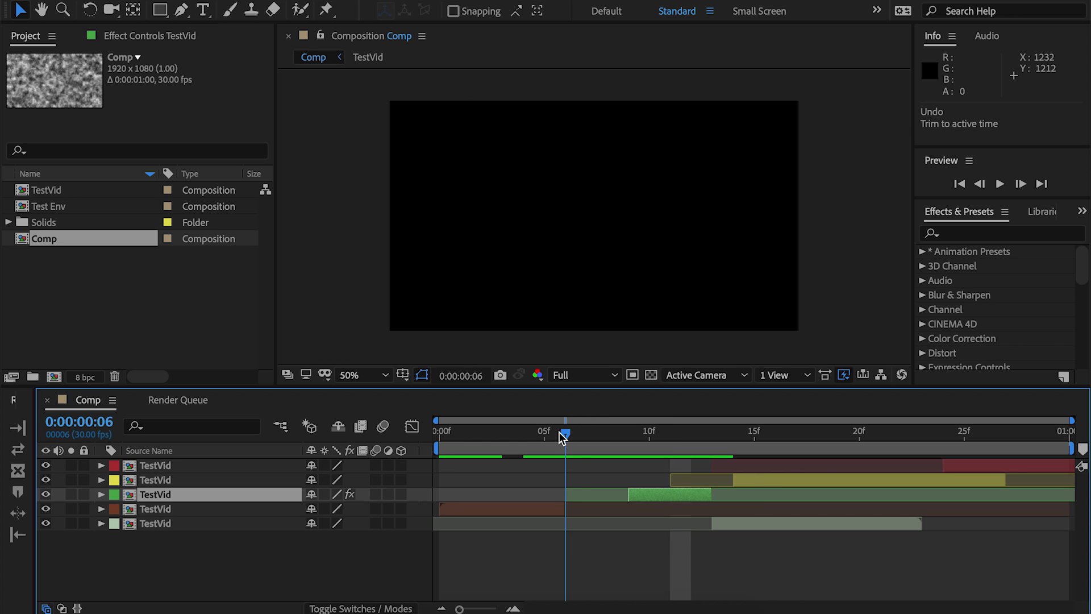
{"action": "left_click", "coordinate": [19, 513]}
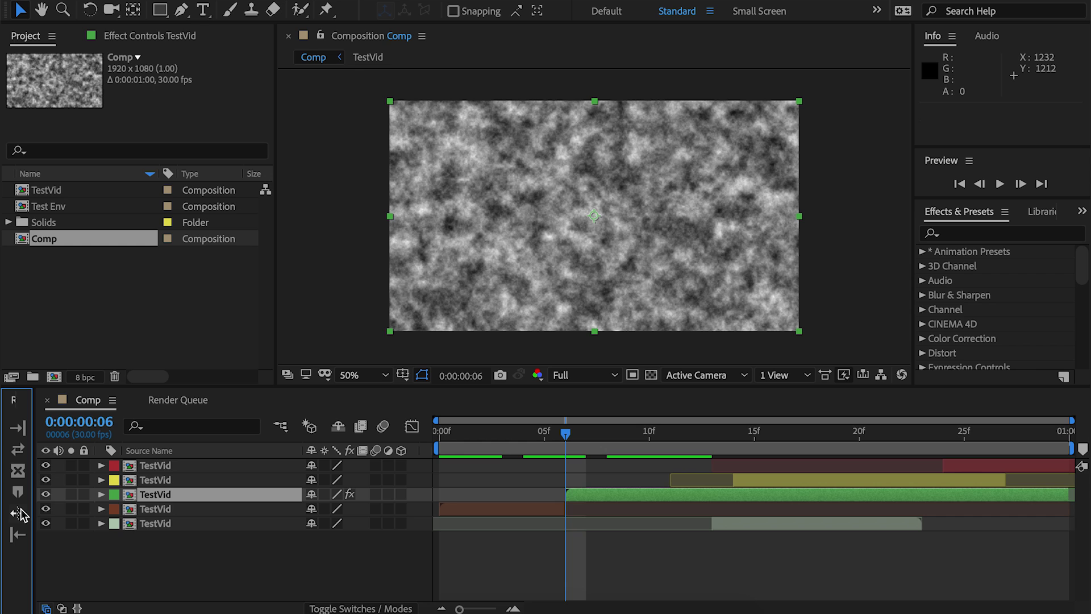
{"action": "key", "text": "ctrl+z"}
- Try manually extending the green layer's in point to its earliest frame and its out point to the composition's end, and undo both
{"action": "left_click", "coordinate": [547, 429]}
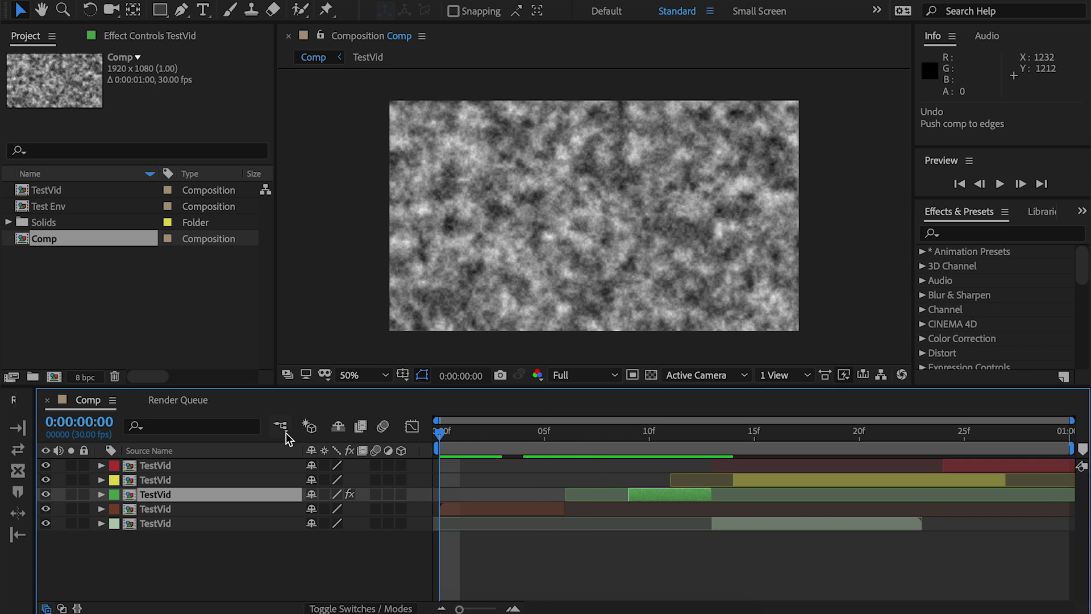
{"action": "key", "text": "ctrl+z"}
{"action": "left_click_drag", "start_coordinate": [936, 432], "coordinate": [1089, 417]}
{"action": "key", "text": "alt+bracketright"}
{"action": "key", "text": "ctrl+z"}
{"action": "key", "text": "ctrl+z"}
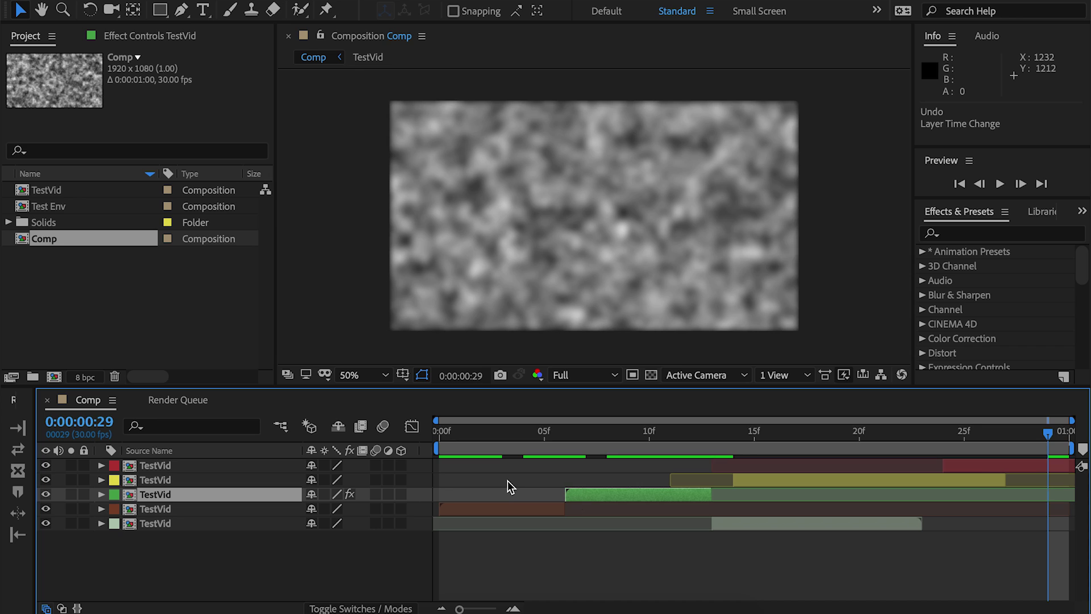
- Move the current time to frame 5, try trimming the composition to the green layer's four-frame length, and undo it
{"action": "left_click", "coordinate": [543, 438]}
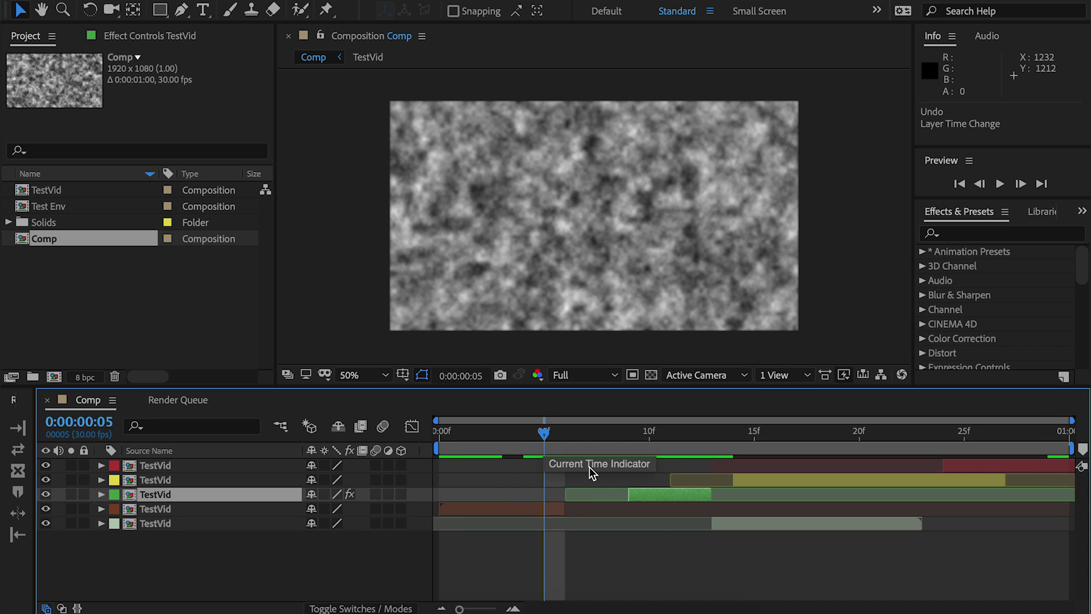
{"action": "left_click", "coordinate": [610, 567]}
{"action": "left_click", "coordinate": [634, 497]}
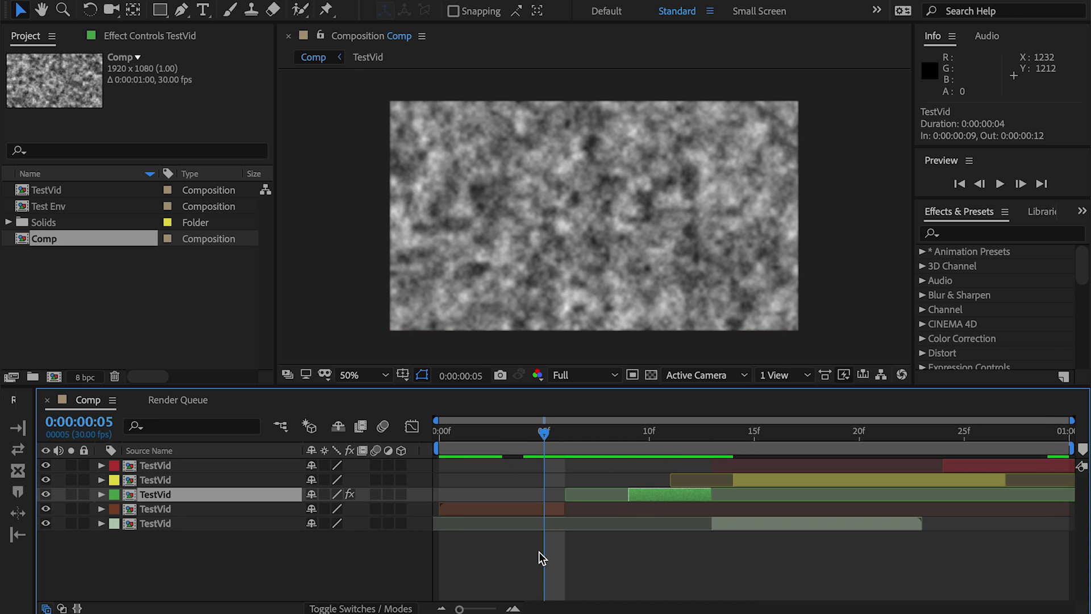
{"action": "left_click", "coordinate": [17, 514]}
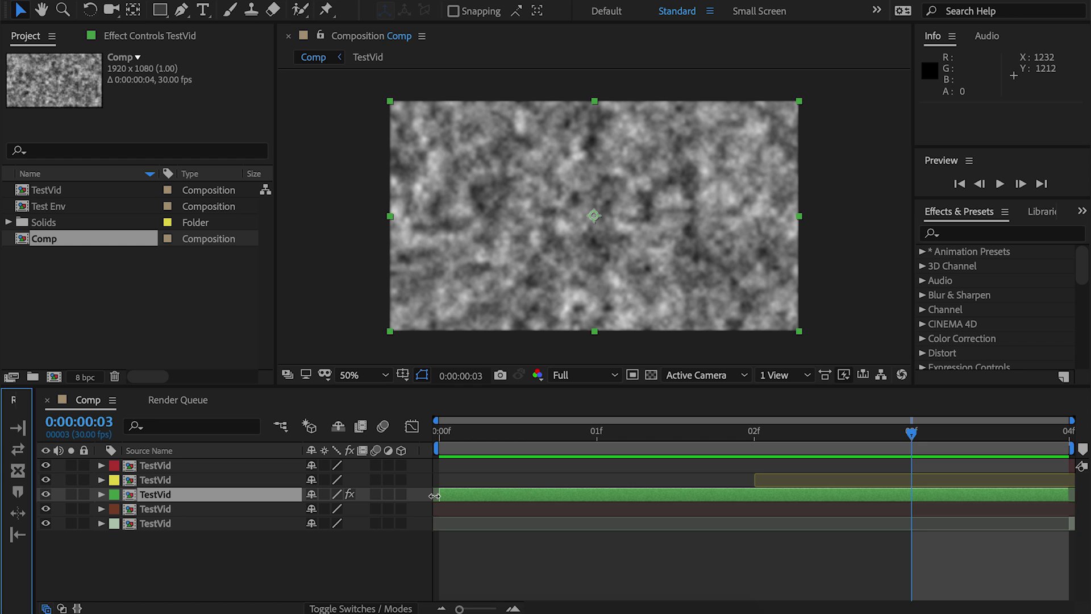
{"action": "key", "text": "ctrl+z"}
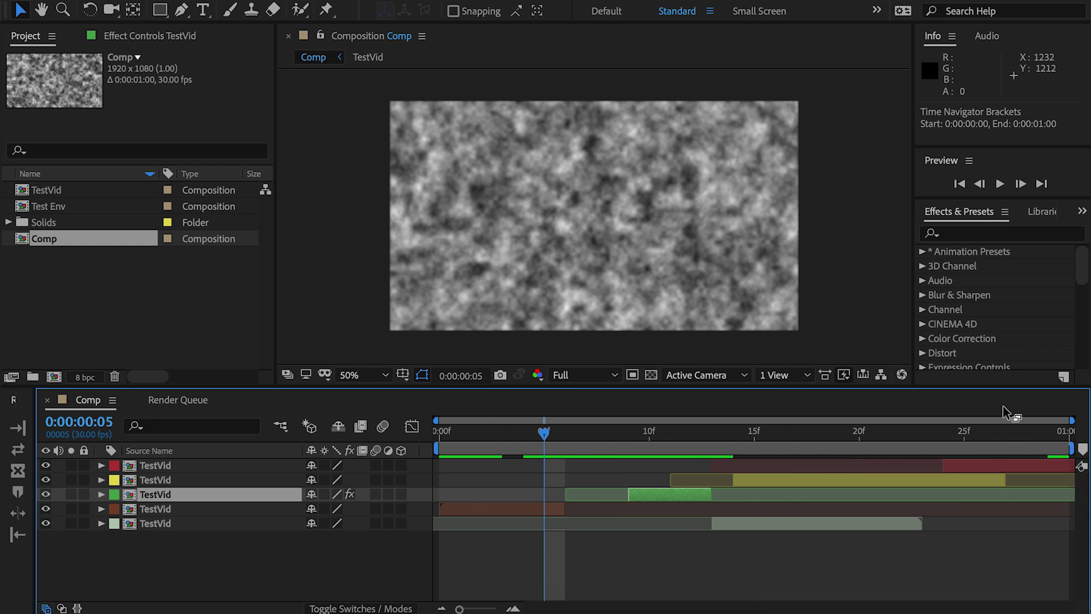
- Move the red layer 11 frames earlier to frame 13 and the brown layer 8 frames later to frame 8
{"action": "left_click_drag", "start_coordinate": [1031, 465], "coordinate": [800, 468]}
{"action": "left_click", "coordinate": [532, 511]}
{"action": "left_click_drag", "start_coordinate": [532, 510], "coordinate": [701, 512]}
{"action": "left_click", "coordinate": [721, 574]}
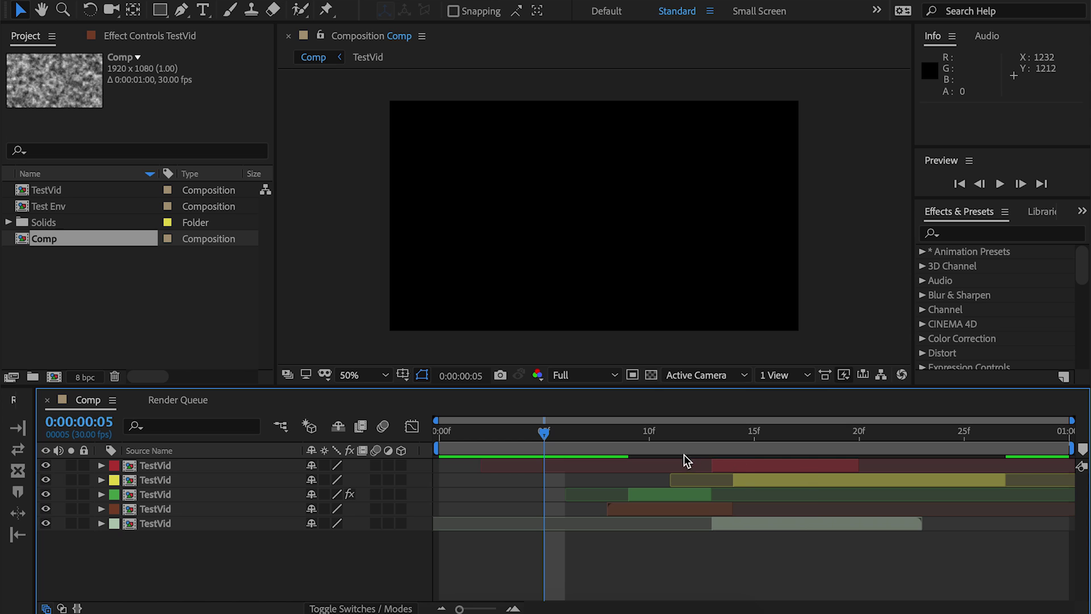
{"action": "left_click_drag", "start_coordinate": [737, 567], "coordinate": [888, 315]}
- Shift all layers eight frames earlier so the brown one starts at frame 0, and move the current time to frame 19
{"action": "key", "text": "ctrl+a"}
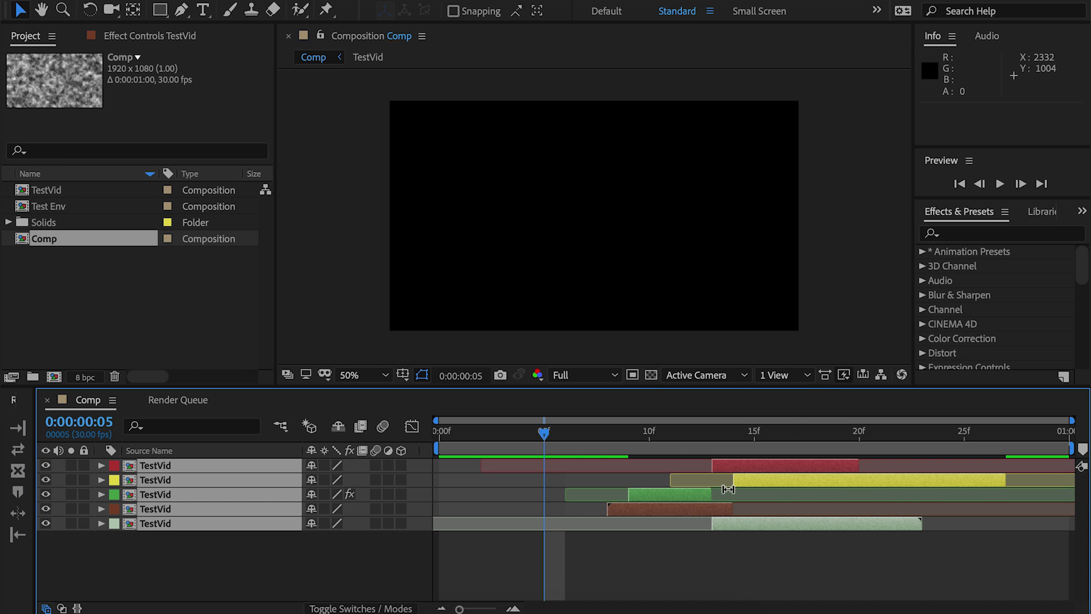
{"action": "left_click_drag", "start_coordinate": [657, 507], "coordinate": [502, 492]}
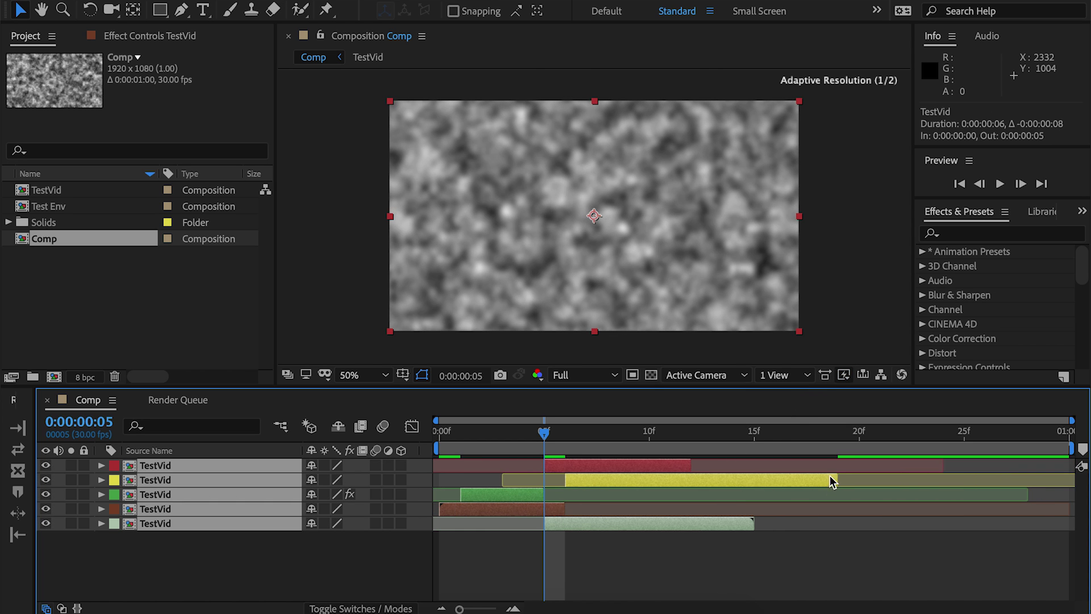
{"action": "left_click", "coordinate": [835, 430]}
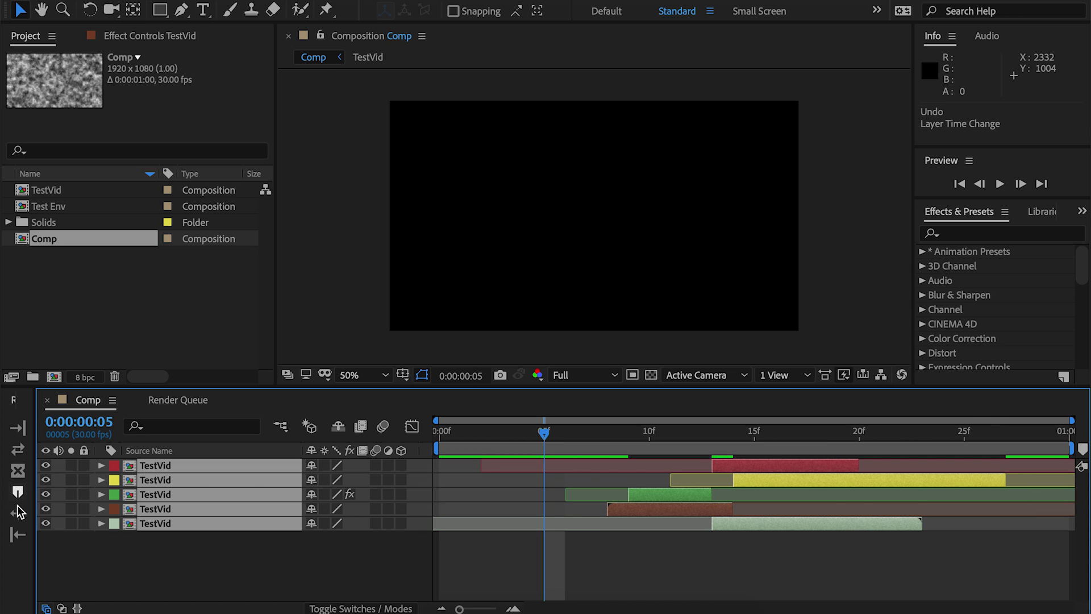
- Try trimming the composition to the span of all selected layers, and undo it along with the red and brown layer moves
{"action": "left_click", "coordinate": [18, 514]}
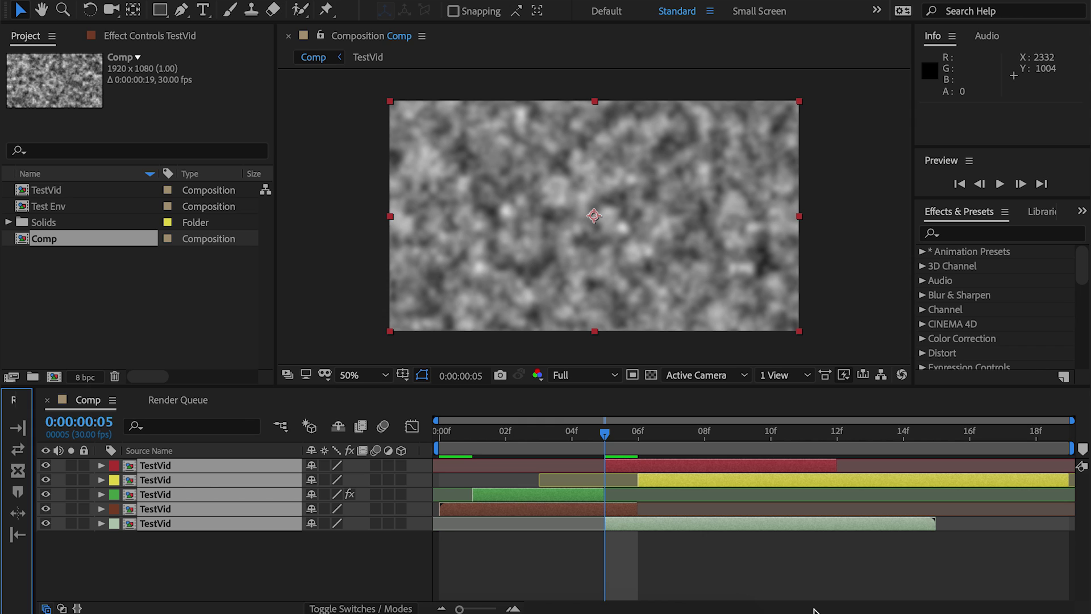
{"action": "key", "text": "super+z"}
{"action": "key", "text": "minus"}
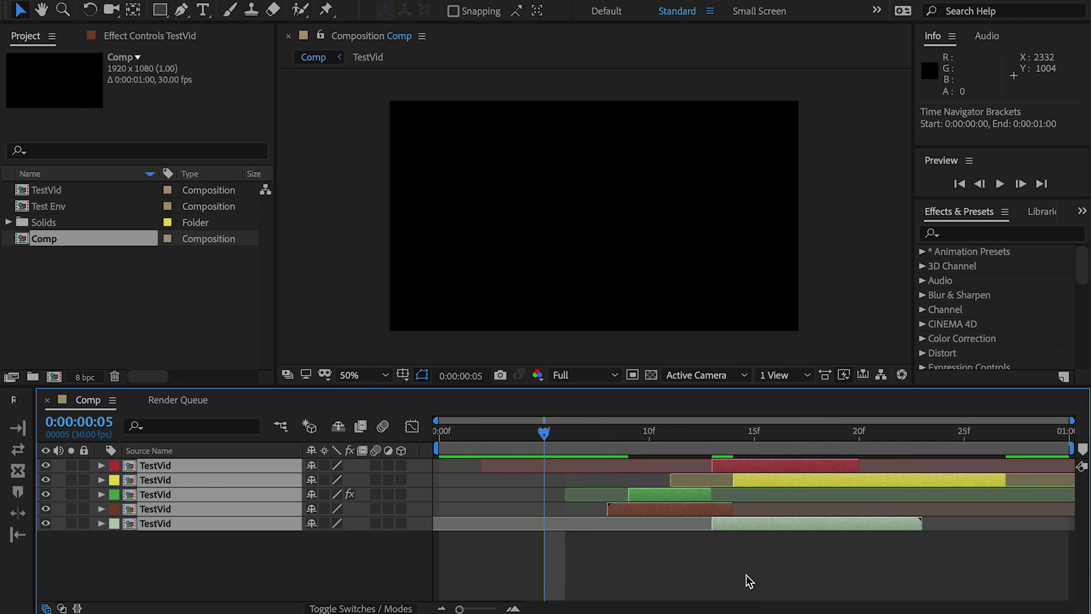
{"action": "left_click", "coordinate": [746, 575]}
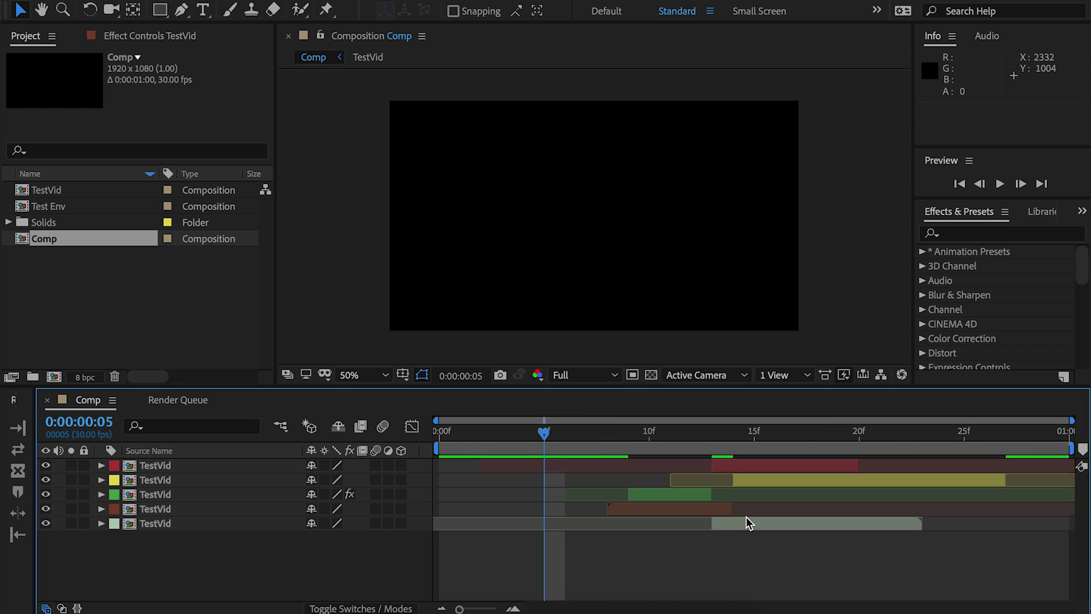
{"action": "key", "text": "super+z"}
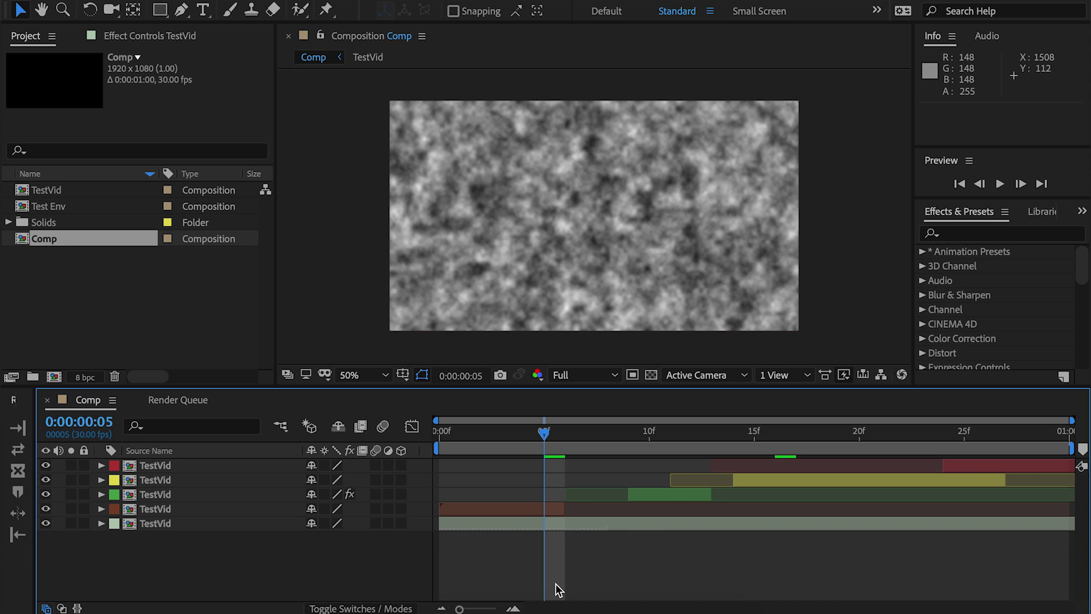
{"action": "left_click", "coordinate": [577, 527]}
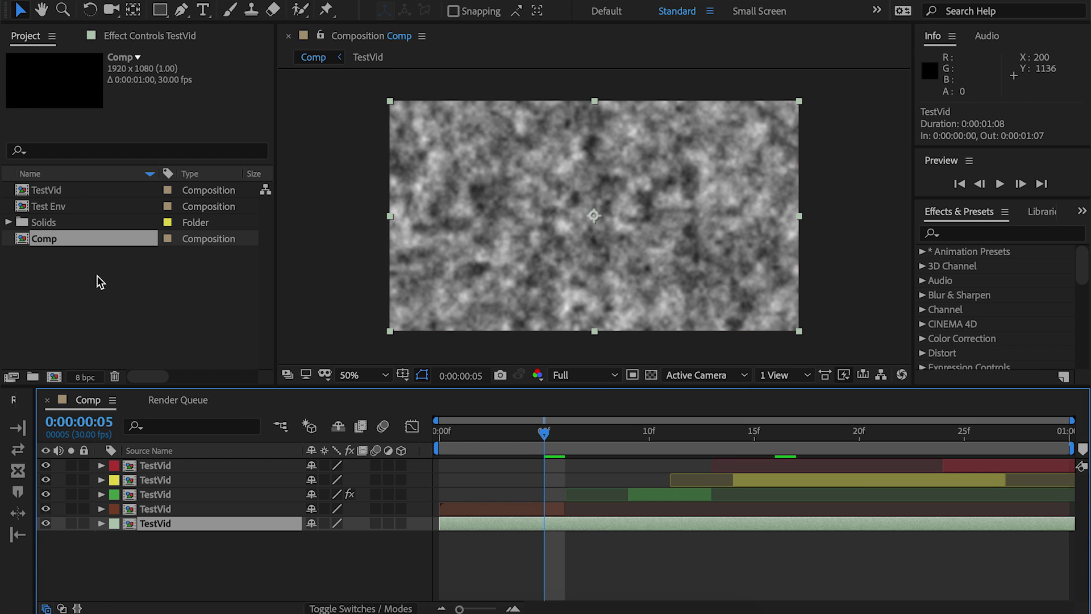
{"action": "right_click", "coordinate": [57, 230]}
{"action": "right_click", "coordinate": [11, 238]}
{"action": "left_click", "coordinate": [56, 245]}
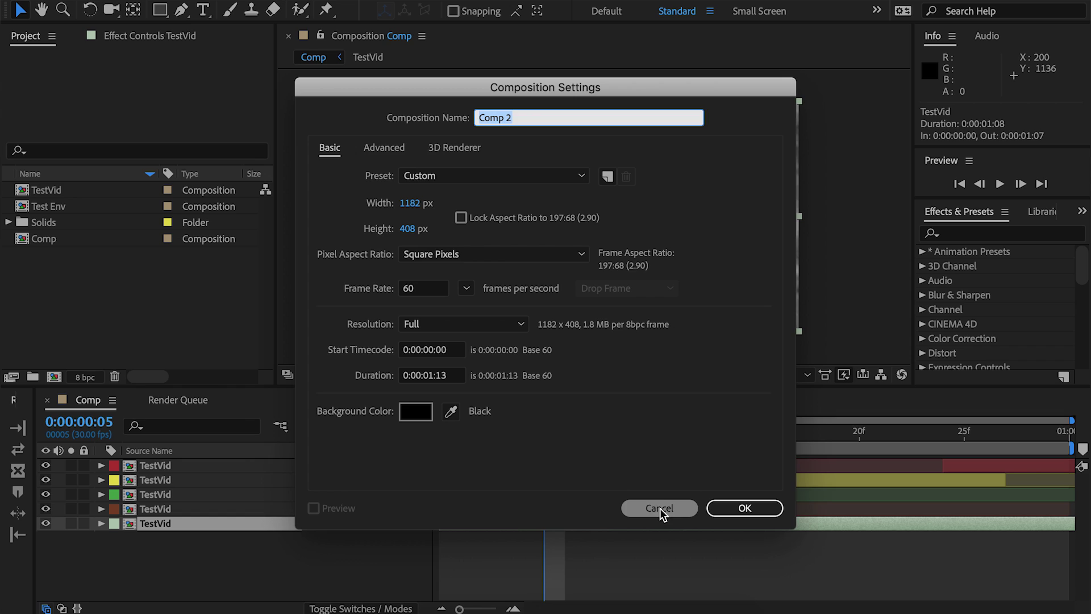
{"action": "left_click", "coordinate": [660, 508]}
- Fit the composition to the full 0:00:01:08 length of the pale green bottom layer, and deselect the layer
{"action": "left_click", "coordinate": [605, 533]}
{"action": "left_click", "coordinate": [557, 526]}
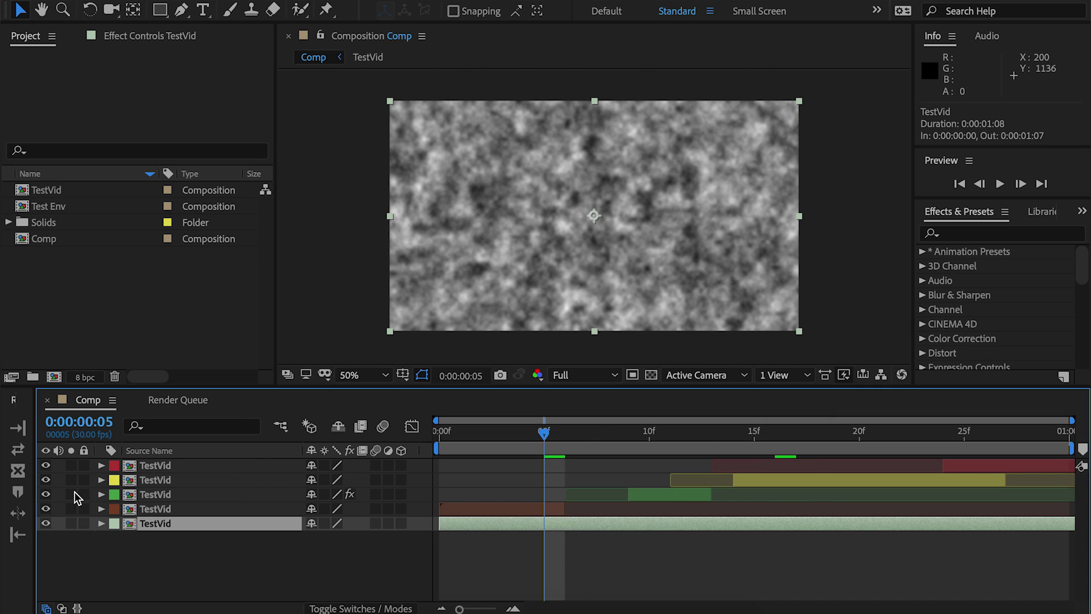
{"action": "left_click", "coordinate": [20, 515]}
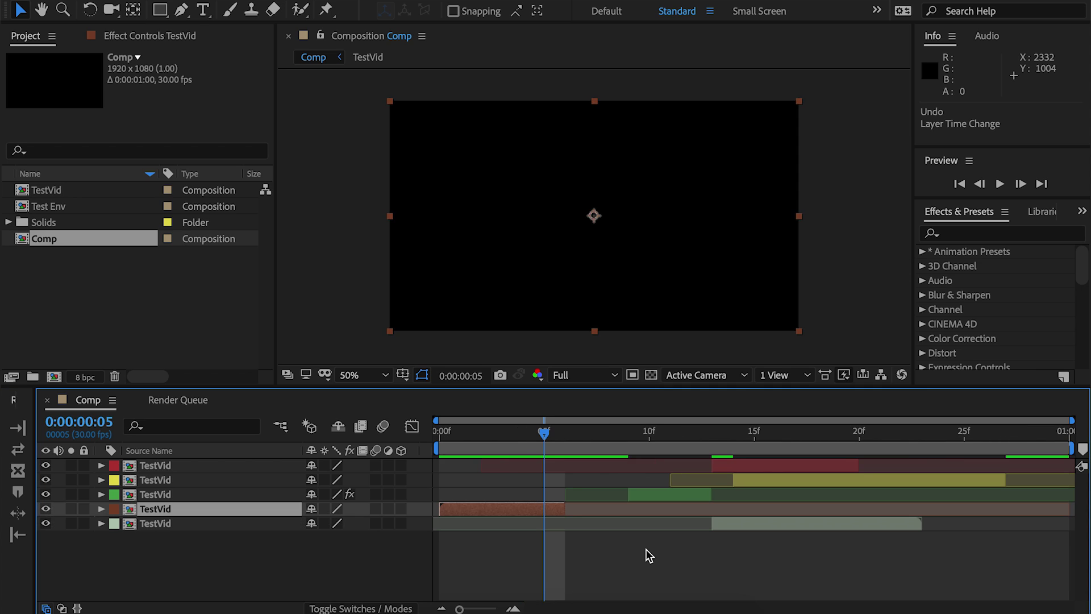
{"action": "left_click", "coordinate": [646, 549]}
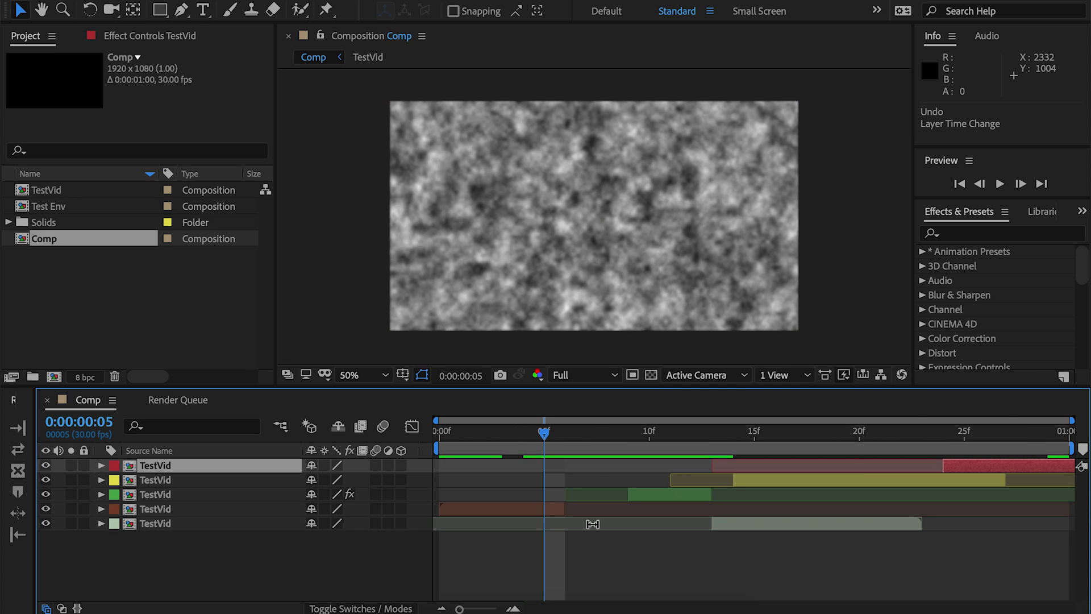
- Try ripple-trimming the brown layer's out point to frame 5 so the following layers shift earlier, and undo it
{"action": "left_click", "coordinate": [509, 507]}
{"action": "left_click", "coordinate": [21, 535]}
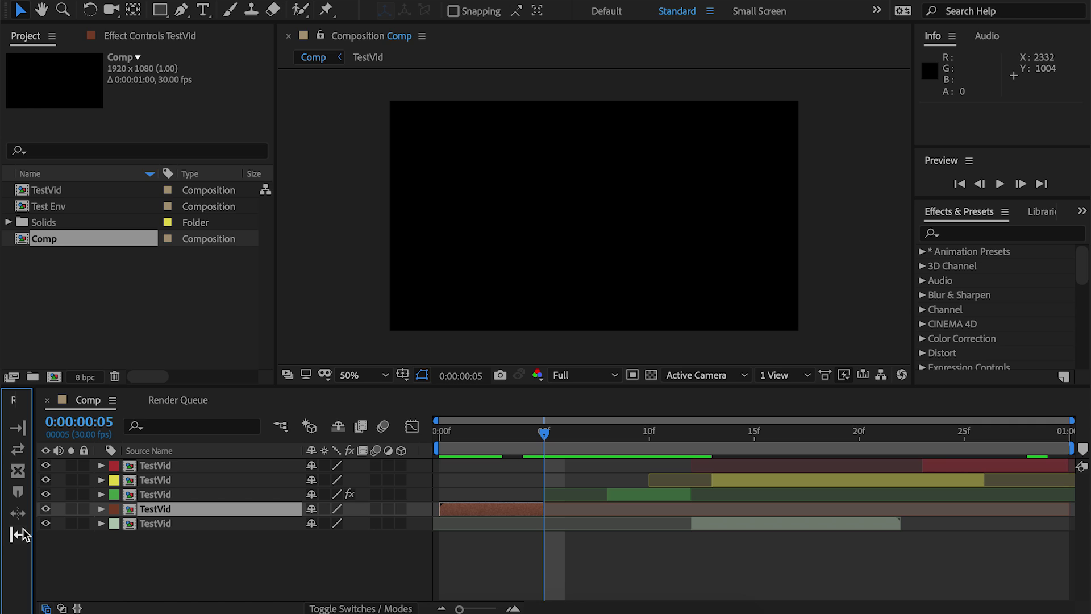
{"action": "left_click", "coordinate": [23, 535]}
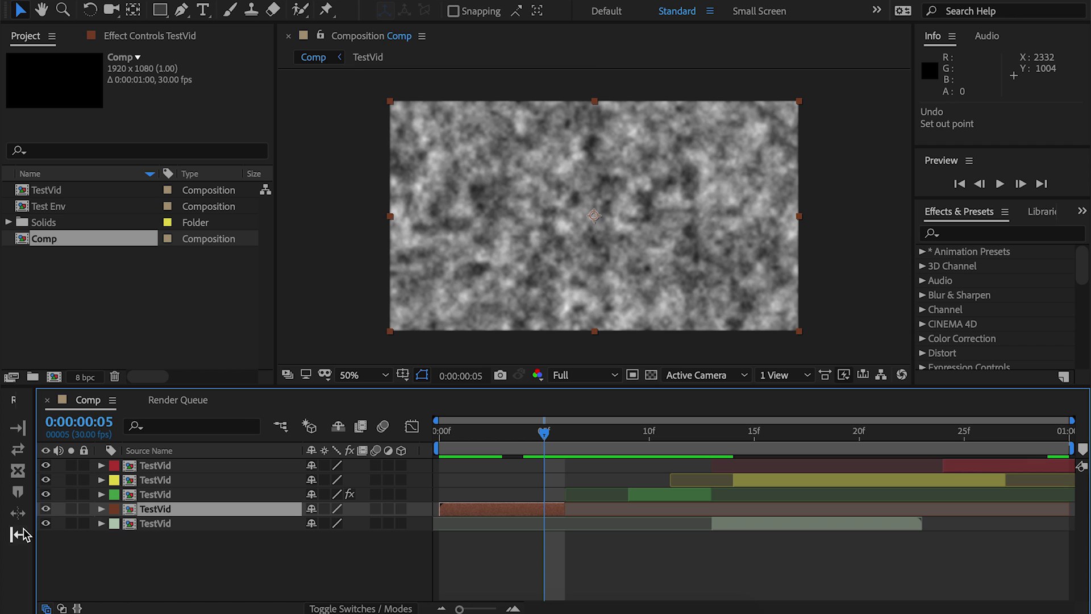
- Try the script's out-point operation on the brown layer four more times, undoing each attempt, and deselect the layer
{"action": "left_click", "coordinate": [20, 535]}
{"action": "key", "text": "ctrl+z"}
{"action": "left_click", "coordinate": [19, 535]}
{"action": "key", "text": "ctrl+z"}
{"action": "left_click", "coordinate": [20, 536], "text": "alt+shift"}
{"action": "key", "text": "ctrl+z"}
{"action": "left_click", "coordinate": [19, 536]}
{"action": "key", "text": "ctrl+z"}
{"action": "left_click", "coordinate": [544, 564]}
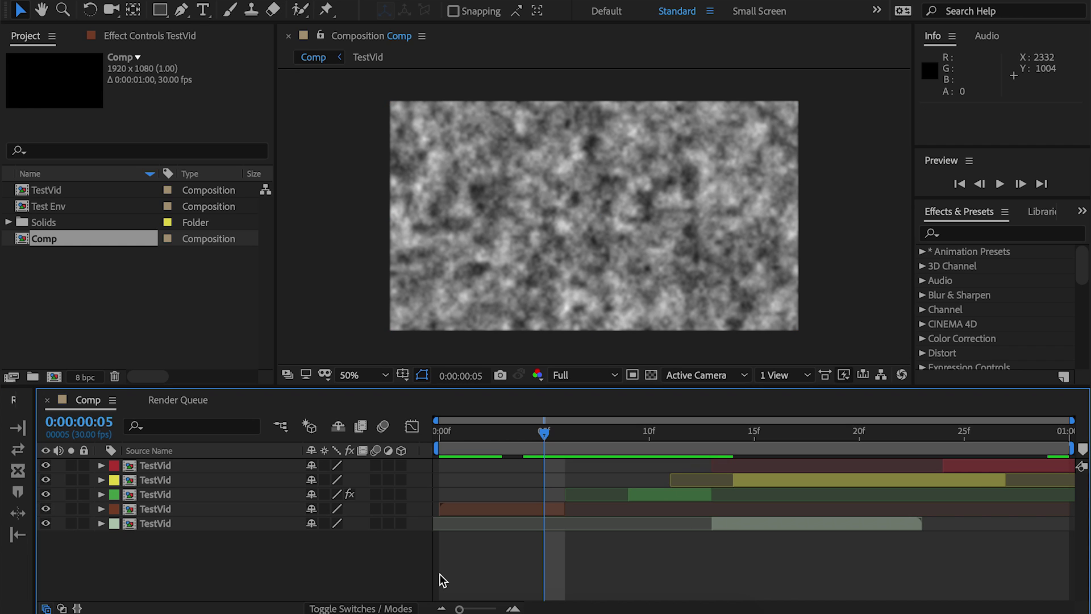